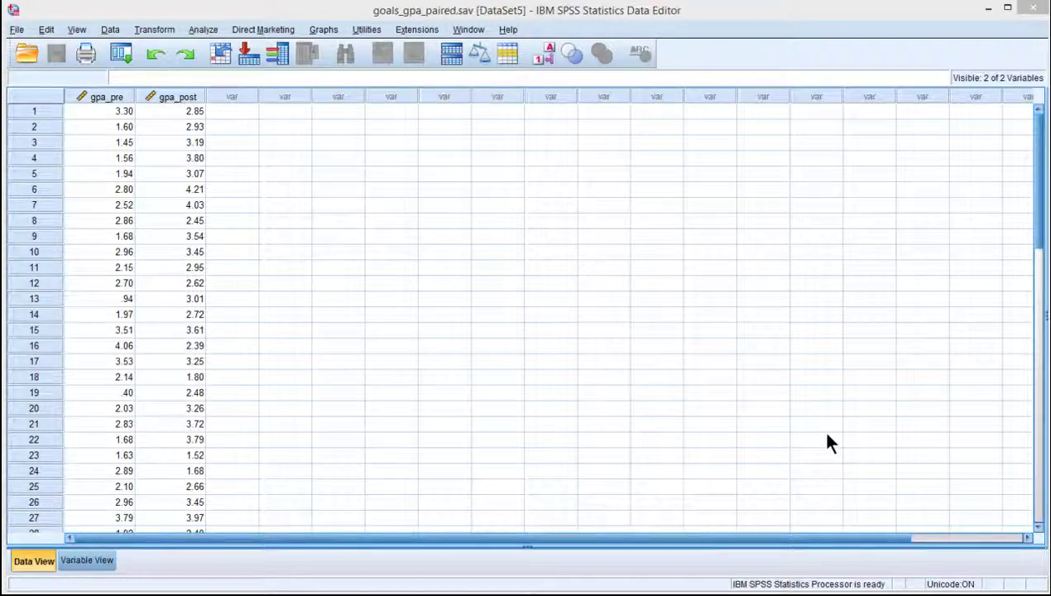
- Check the first gpa_pre and gpa_post values, then select the first empty cell beside the data
{"action": "left_click", "coordinate": [116, 112]}
{"action": "left_click", "coordinate": [160, 114]}
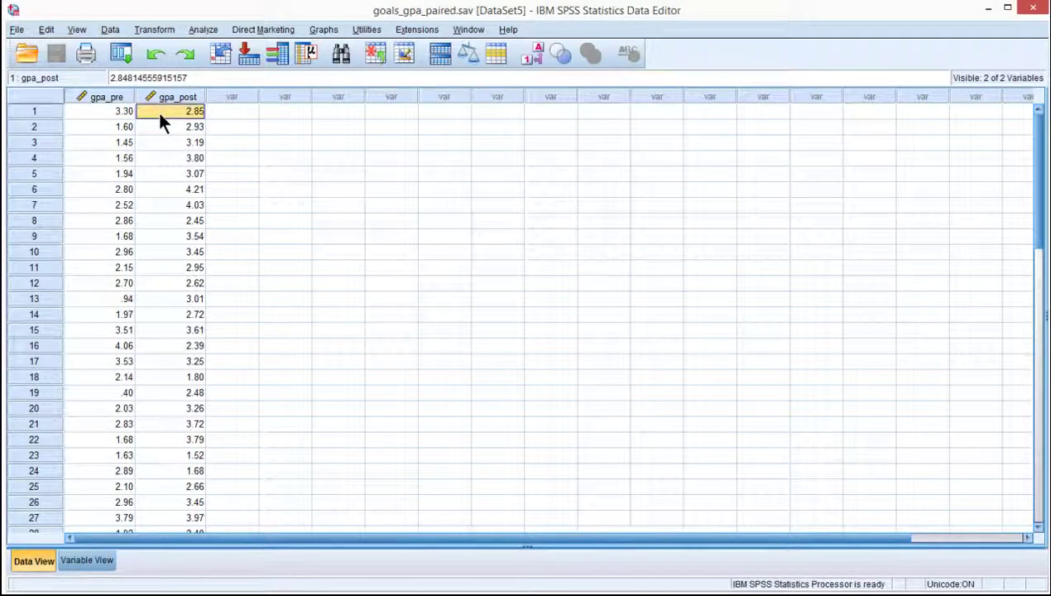
{"action": "left_click", "coordinate": [216, 115]}
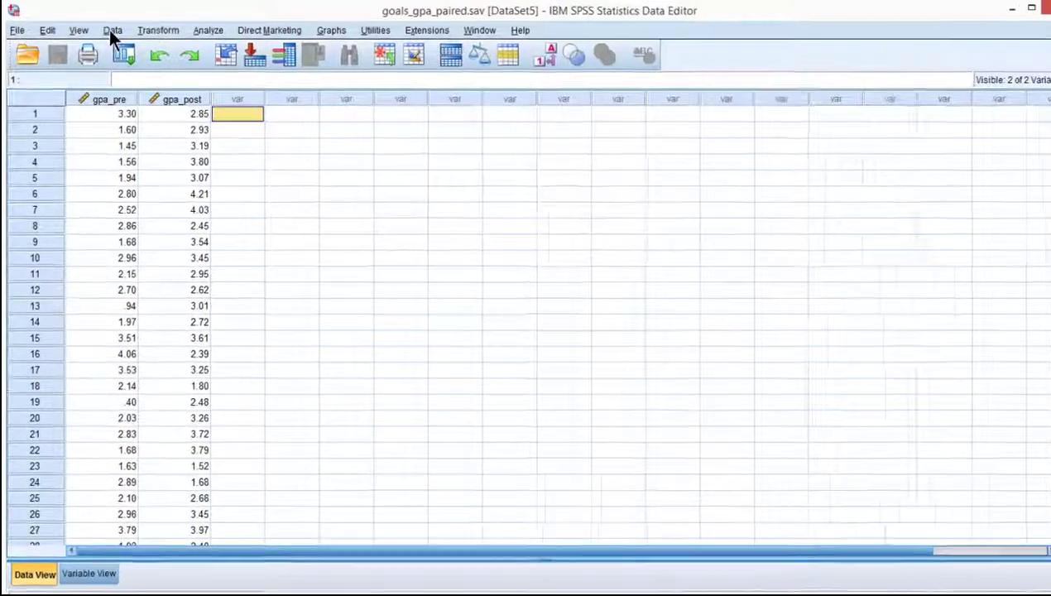
- In Compute Variable, name the new target variable gpa_dif
{"action": "left_click", "coordinate": [158, 30]}
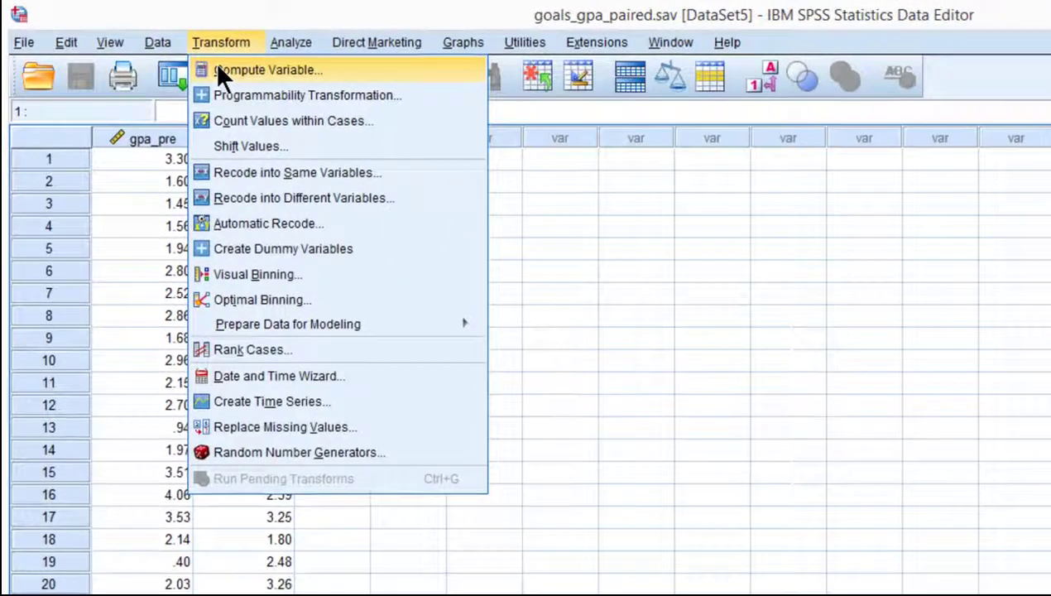
{"action": "left_click", "coordinate": [159, 47]}
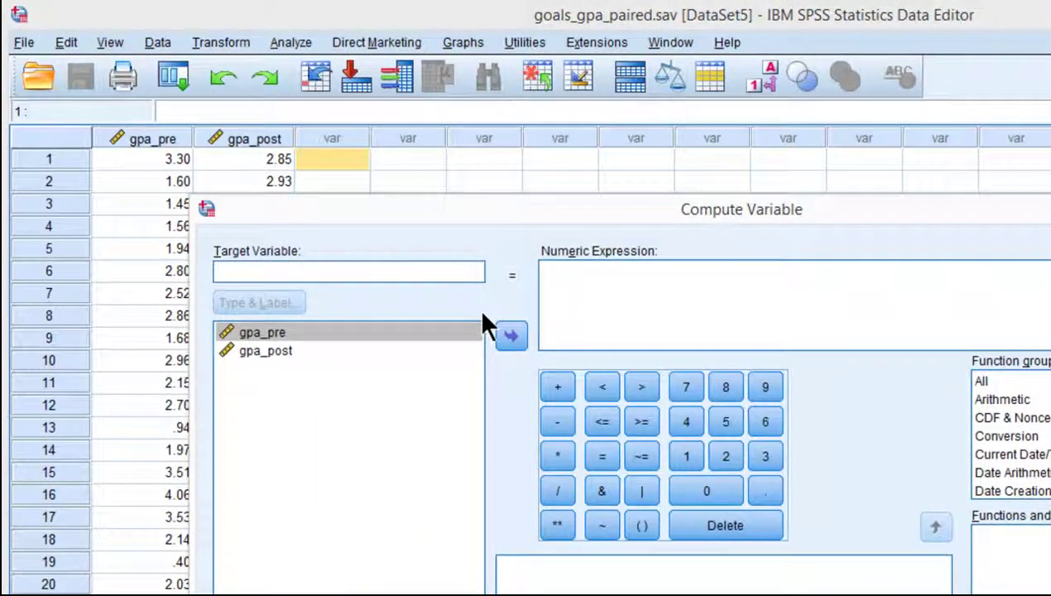
{"action": "type", "text": "ga"}
{"action": "key", "text": "BackSpace"}
{"action": "type", "text": "pa_"}
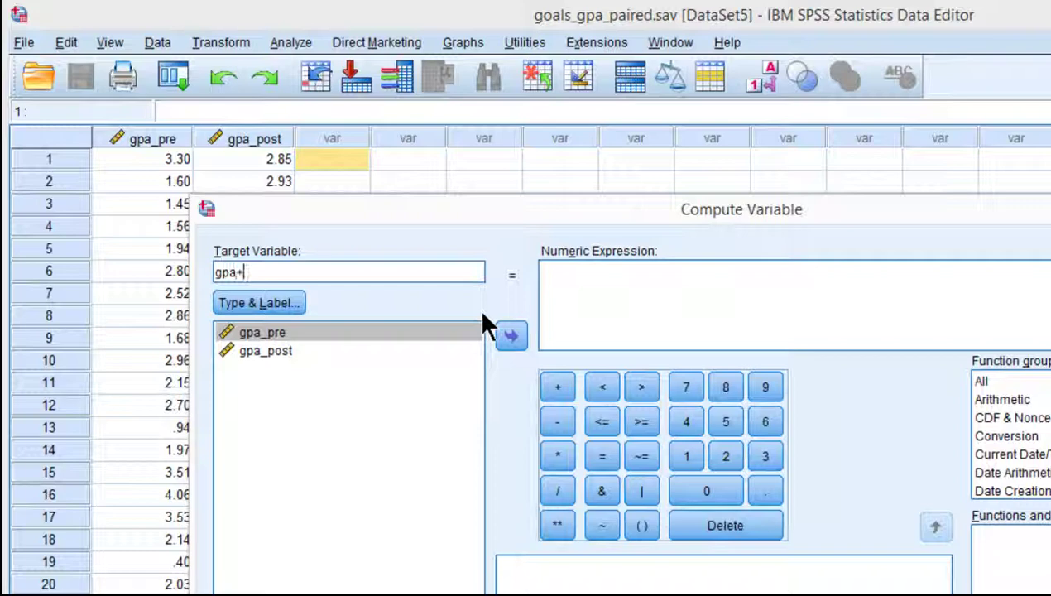
{"action": "key", "text": "BackSpace"}
{"action": "type", "text": "_fi"}
{"action": "key", "text": "BackSpace"}
{"action": "key", "text": "BackSpace"}
{"action": "type", "text": "dif"}
- Build the expression gpa_pre-gpa_post and create the gpa_dif column
{"action": "double_click", "coordinate": [275, 335]}
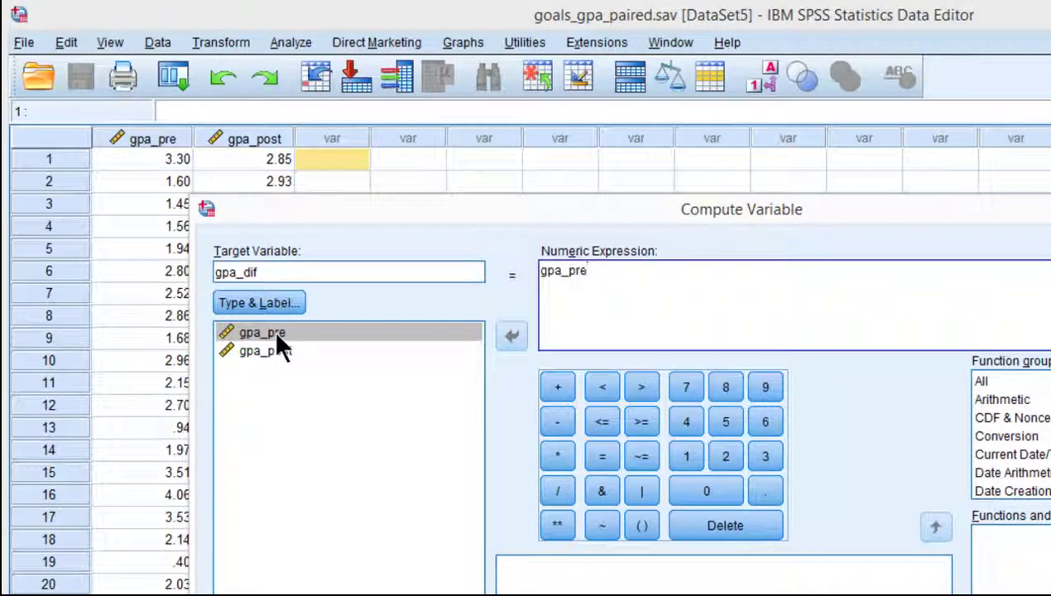
{"action": "type", "text": "-"}
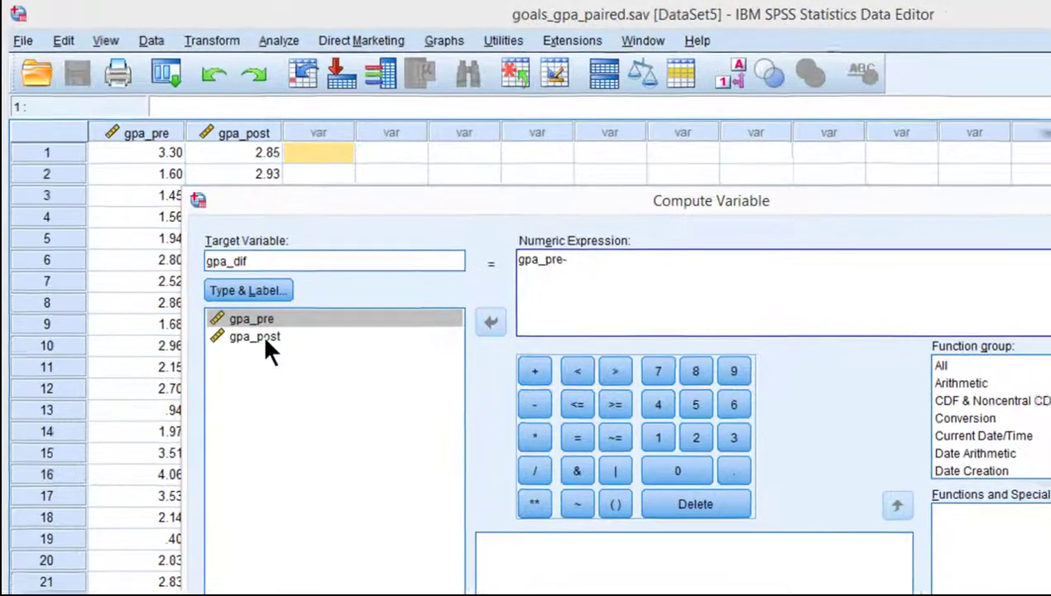
{"action": "double_click", "coordinate": [263, 338]}
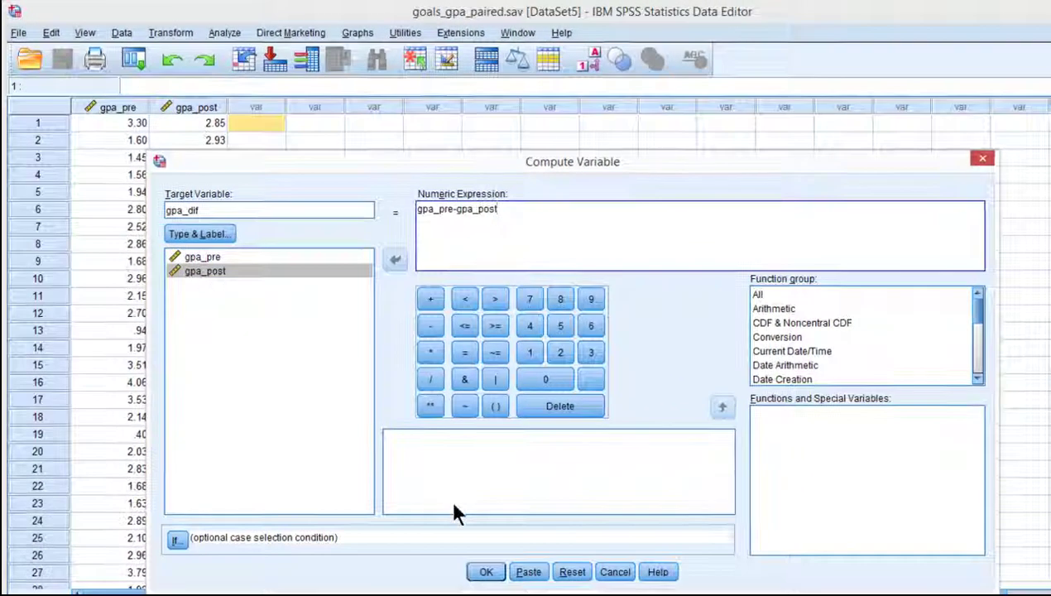
{"action": "left_click", "coordinate": [612, 595]}
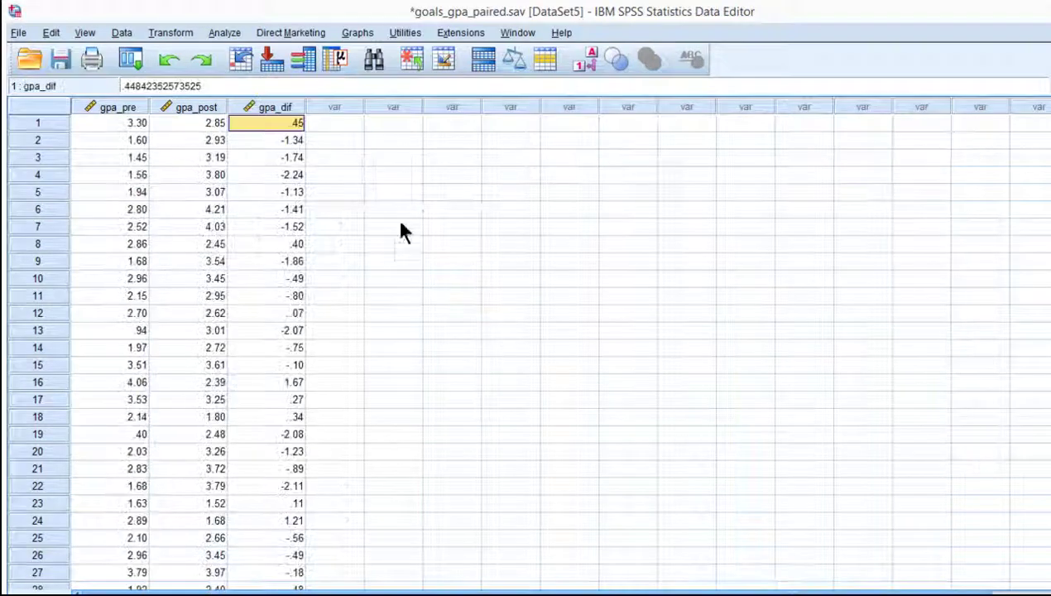
- Set up Explore with gpa_dif as the dependent variable and Outliers in its statistics
{"action": "left_click", "coordinate": [224, 33]}
{"action": "mouse_move", "coordinate": [259, 70]}
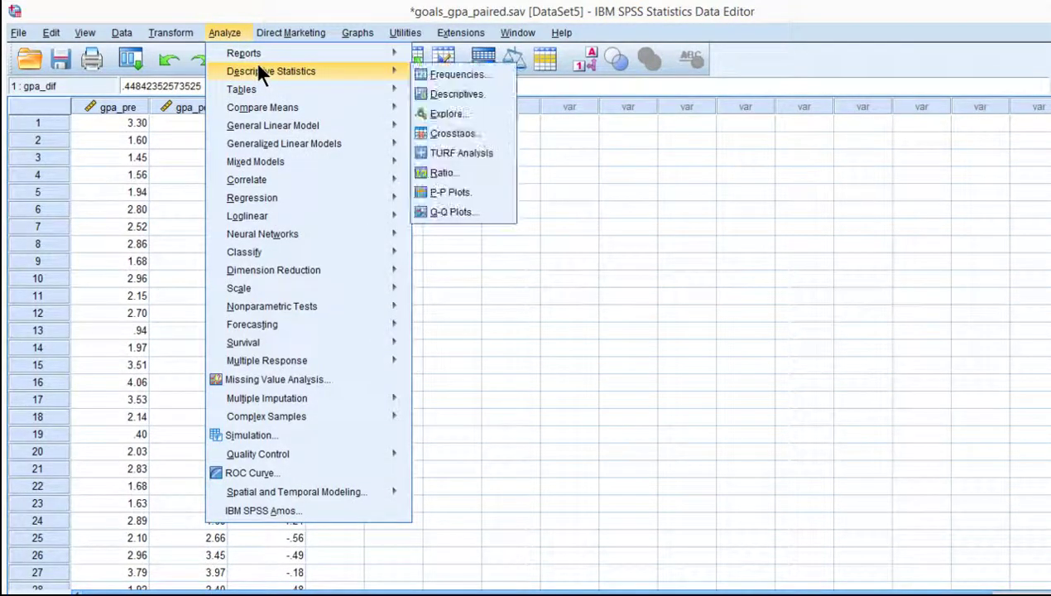
{"action": "left_click", "coordinate": [452, 114]}
{"action": "left_click", "coordinate": [331, 115]}
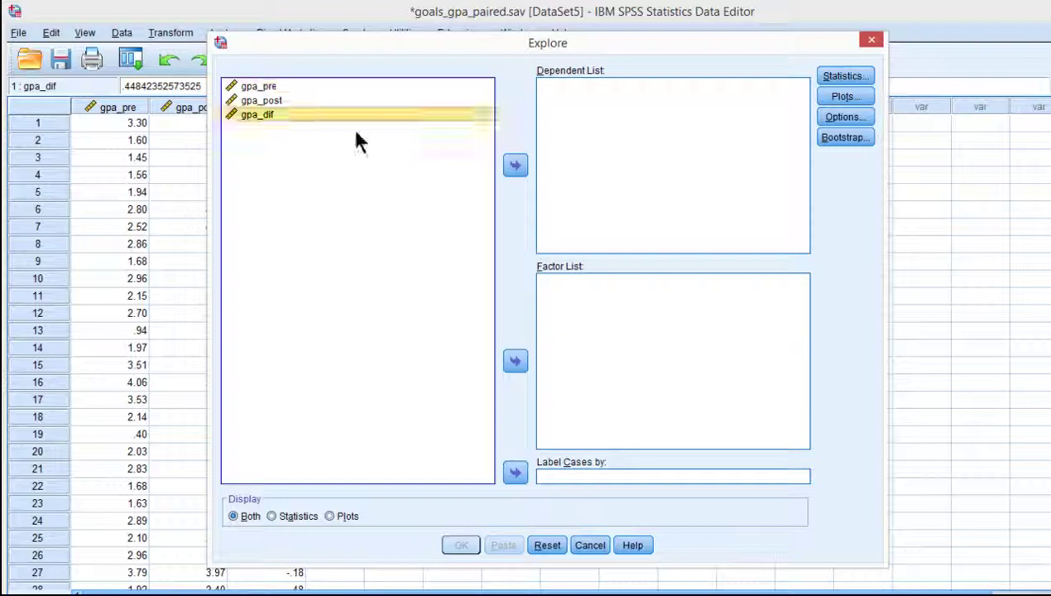
{"action": "left_click", "coordinate": [515, 166]}
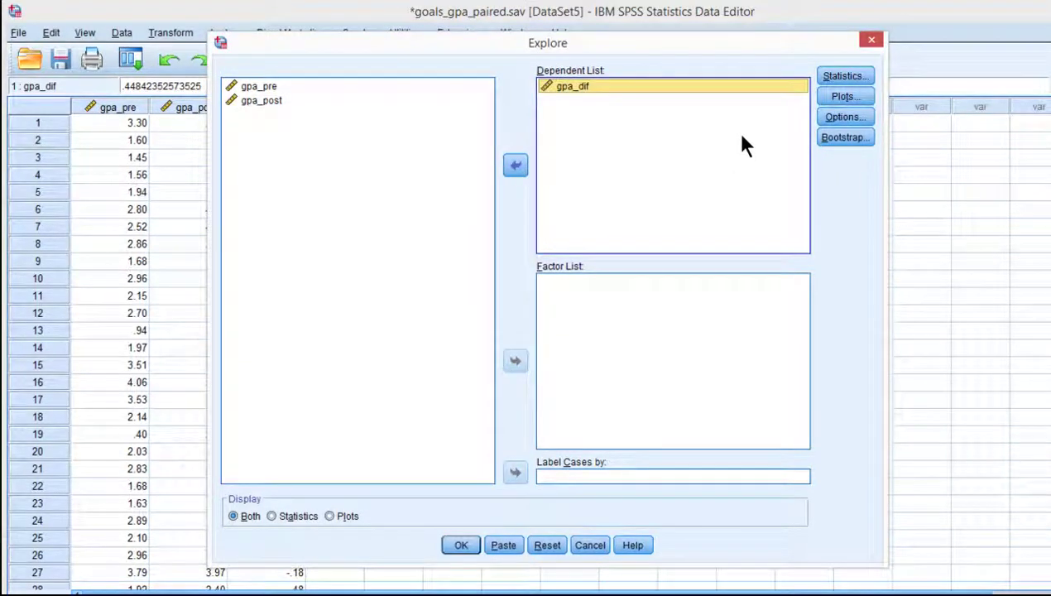
{"action": "left_click", "coordinate": [831, 79]}
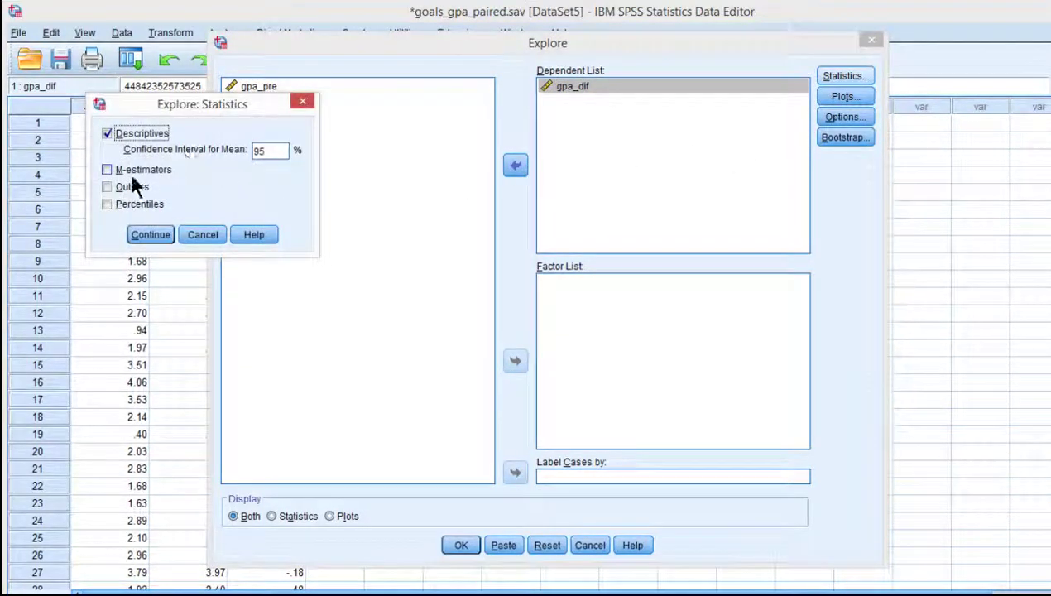
{"action": "left_click", "coordinate": [126, 187]}
{"action": "left_click", "coordinate": [147, 234]}
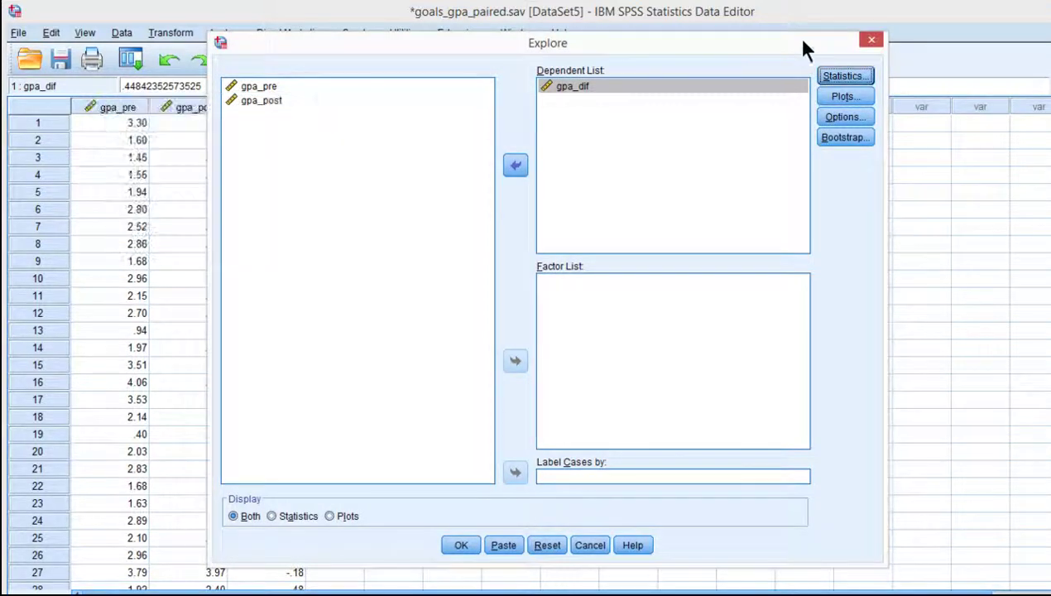
- Replace the stem-and-leaf plot with a histogram and run Explore on gpa_dif
{"action": "left_click", "coordinate": [845, 96]}
{"action": "left_click", "coordinate": [406, 294]}
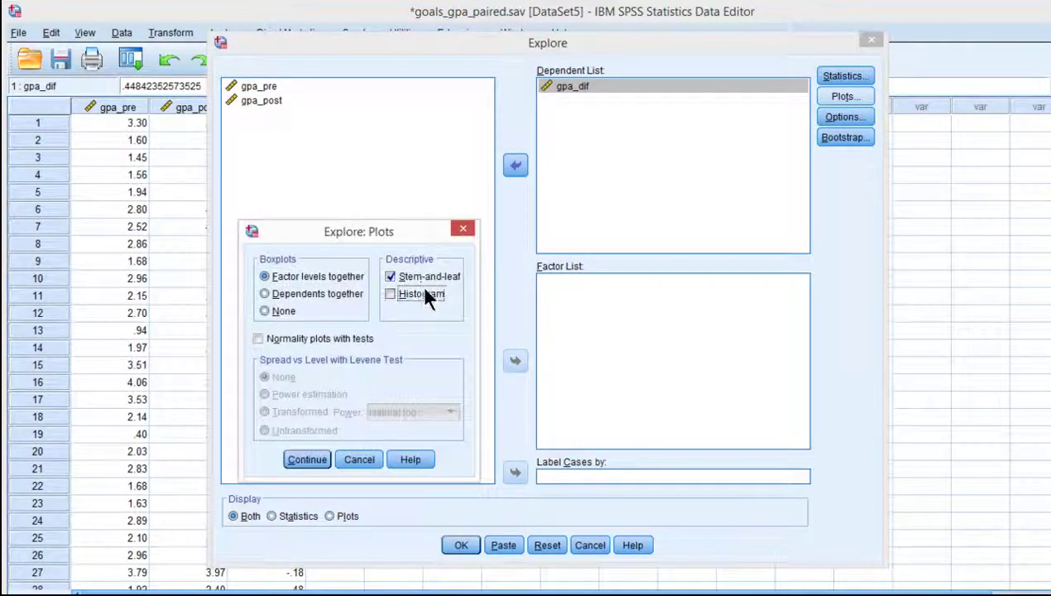
{"action": "left_click", "coordinate": [410, 277]}
{"action": "left_click", "coordinate": [303, 457]}
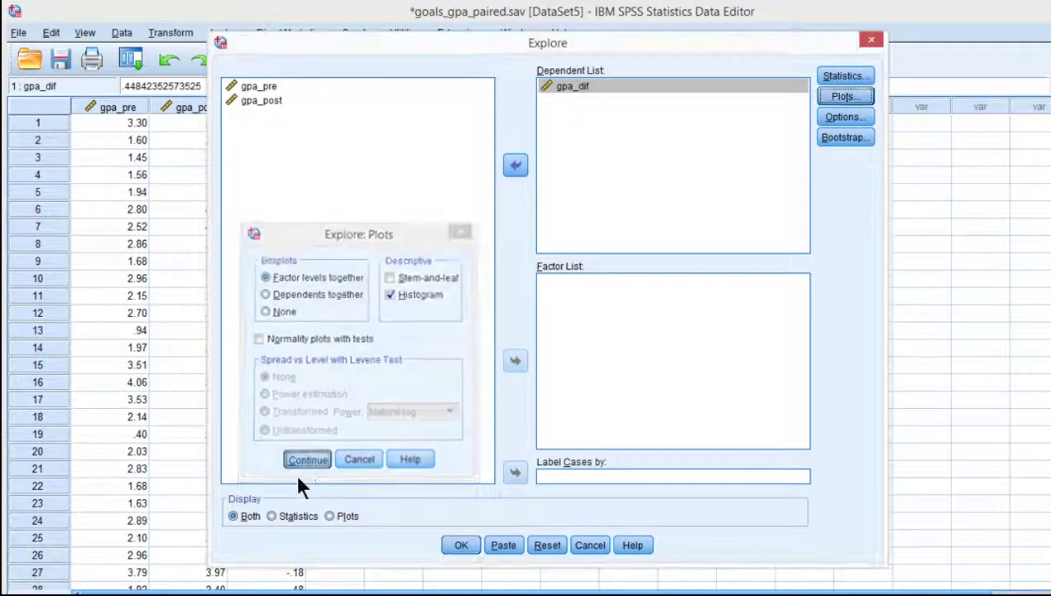
{"action": "left_click", "coordinate": [458, 549]}
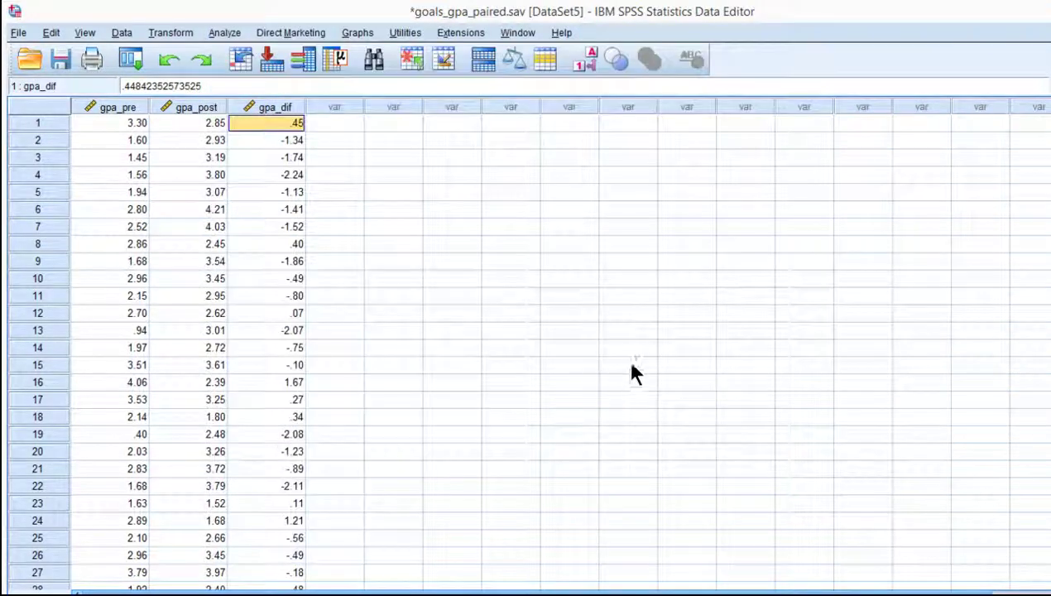
- Review the gpa_dif Descriptives (mean -.6599, skewness .113), histogram and boxplot, then minimize the Viewer
{"action": "scroll", "coordinate": [678, 423], "scroll_direction": "down", "scroll_amount": 3}
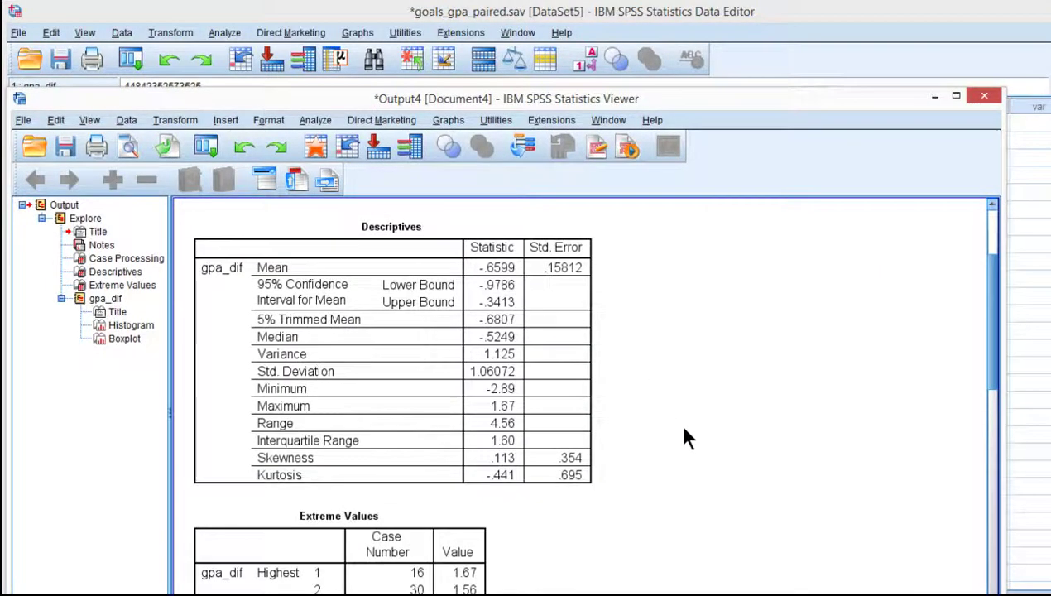
{"action": "left_click", "coordinate": [521, 461]}
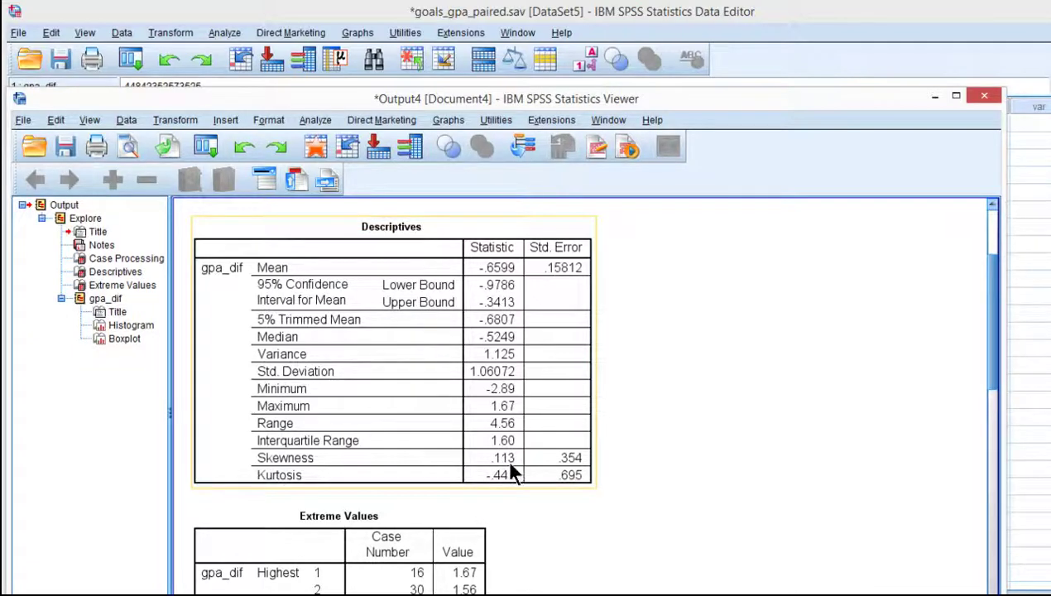
{"action": "scroll", "coordinate": [511, 473], "scroll_direction": "down", "scroll_amount": 3}
{"action": "scroll", "coordinate": [511, 473], "scroll_direction": "down", "scroll_amount": 3}
{"action": "left_click", "coordinate": [462, 514]}
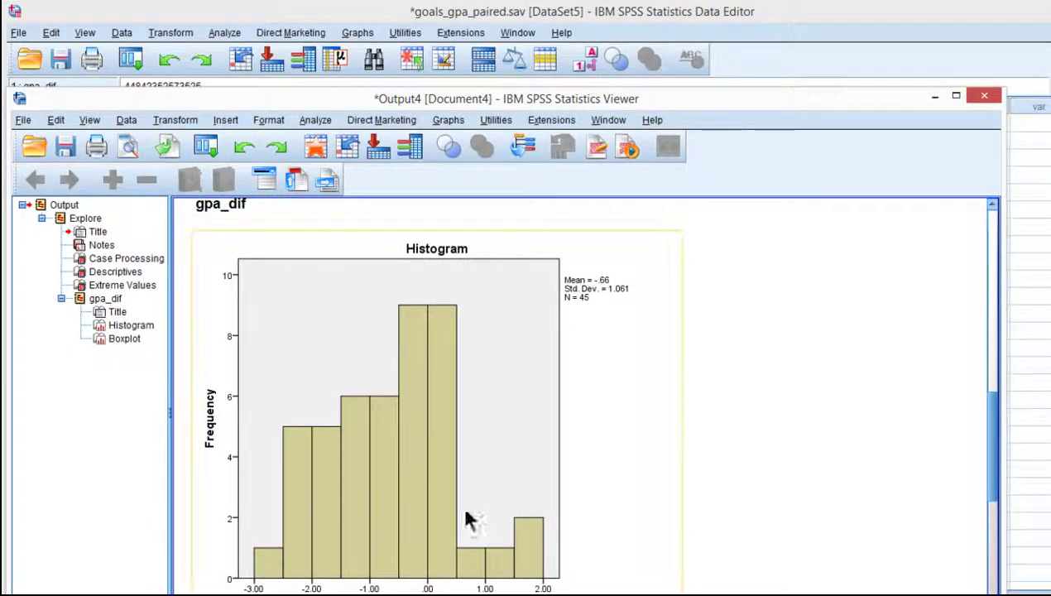
{"action": "scroll", "coordinate": [472, 493], "scroll_direction": "up", "scroll_amount": 4}
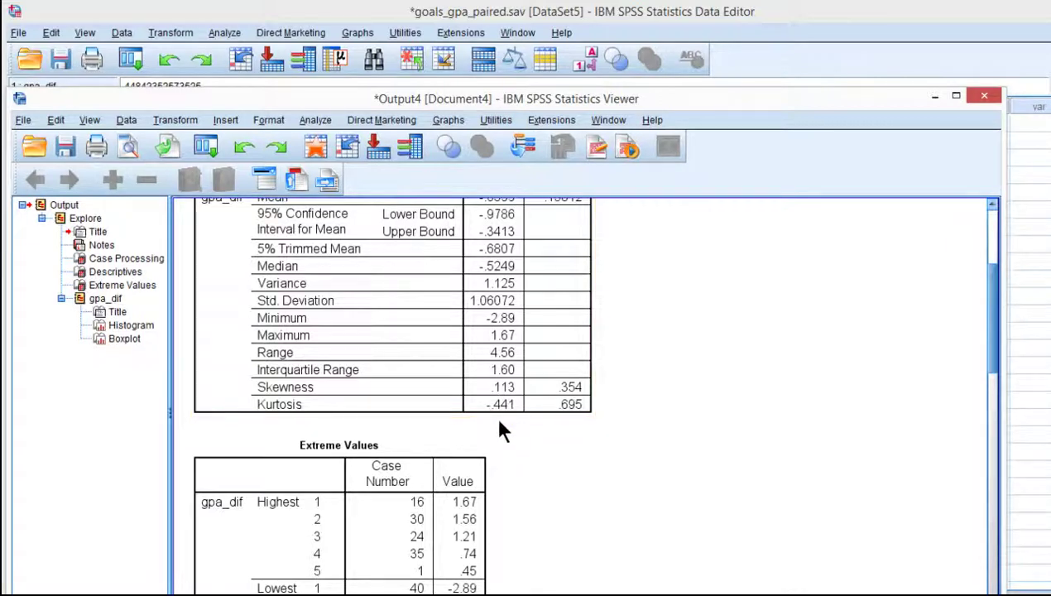
{"action": "scroll", "coordinate": [604, 493], "scroll_direction": "down", "scroll_amount": 15}
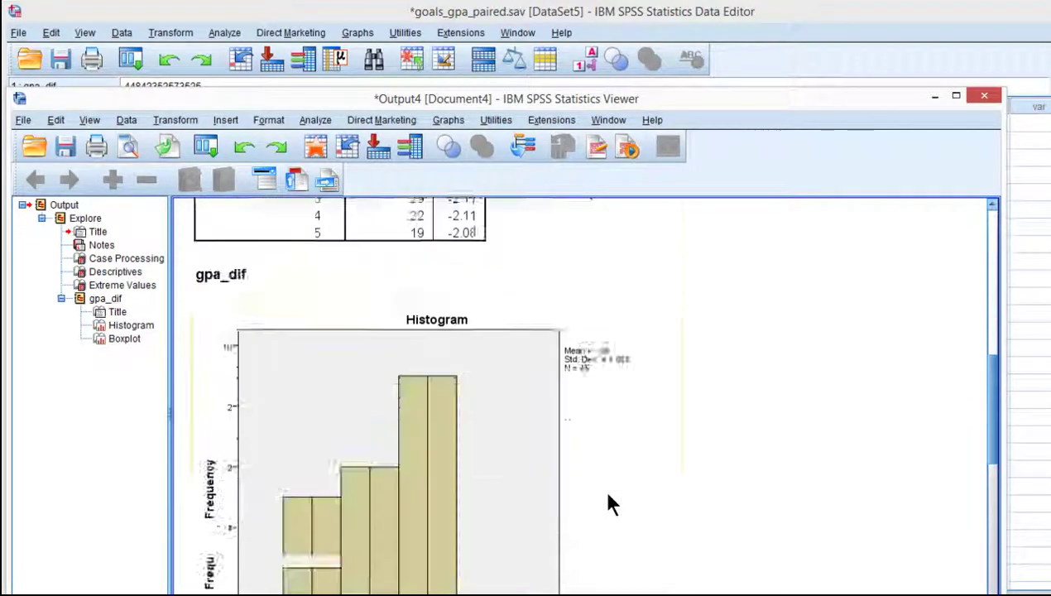
{"action": "scroll", "coordinate": [609, 503], "scroll_direction": "up", "scroll_amount": 12}
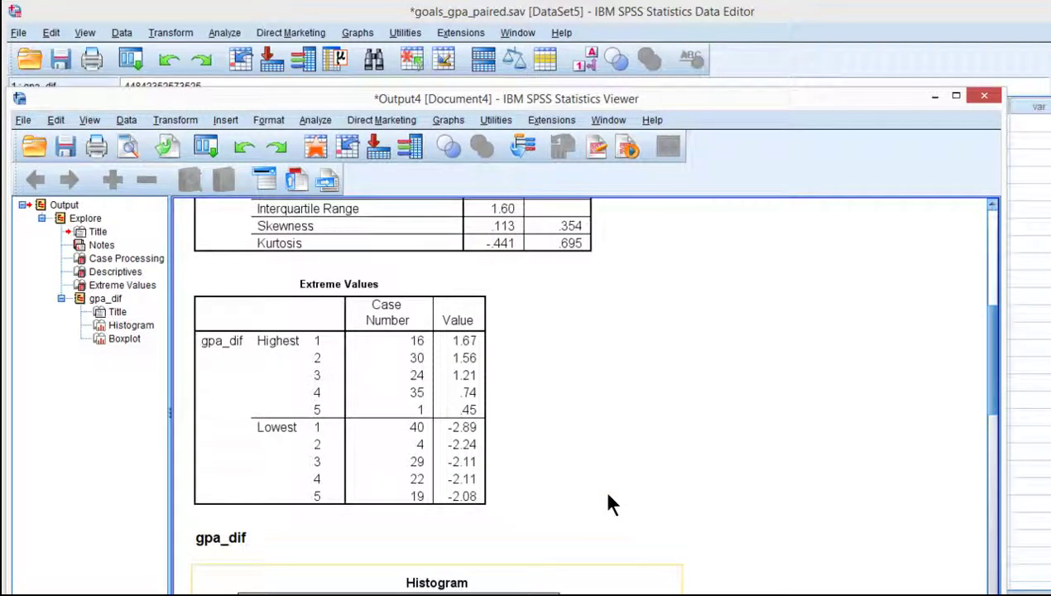
{"action": "scroll", "coordinate": [608, 503], "scroll_direction": "up", "scroll_amount": 5}
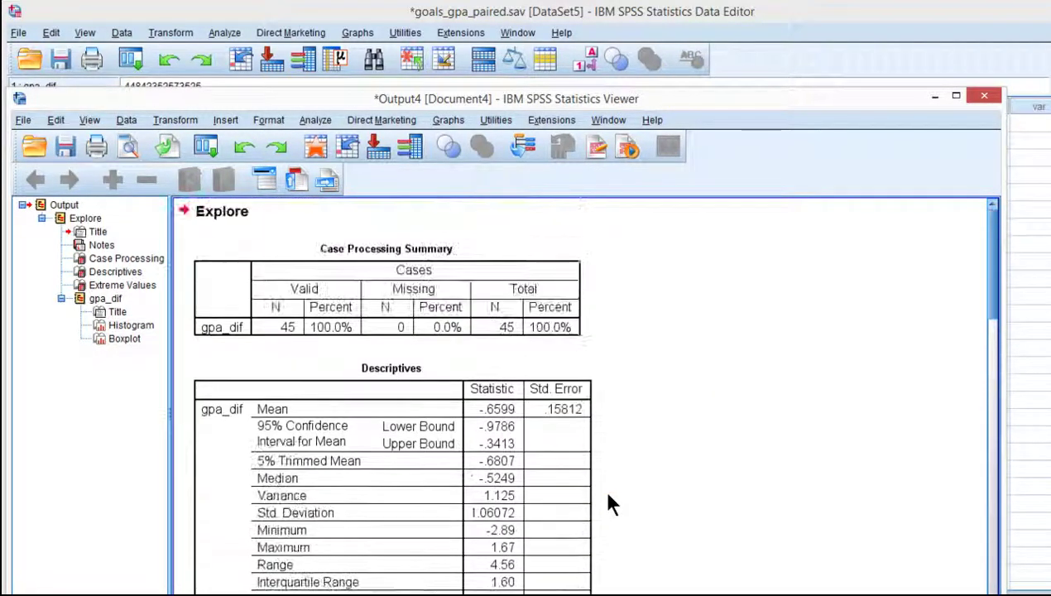
{"action": "left_click", "coordinate": [935, 96]}
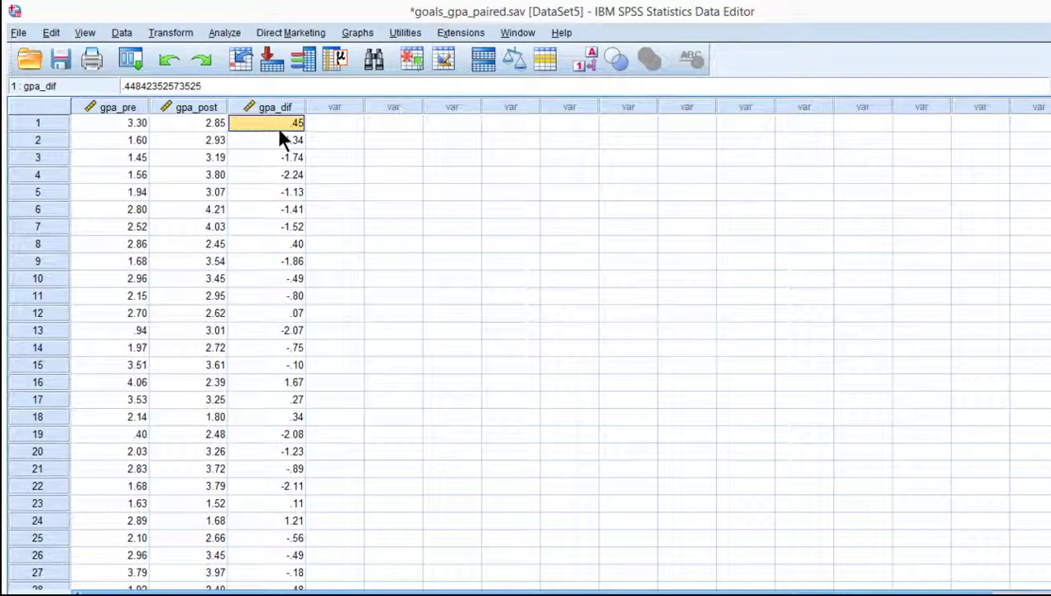
- Select the gpa_post column, recheck the gpa_dif Descriptives output, then minimize the Viewer again
{"action": "left_click", "coordinate": [122, 123]}
{"action": "left_click", "coordinate": [182, 110]}
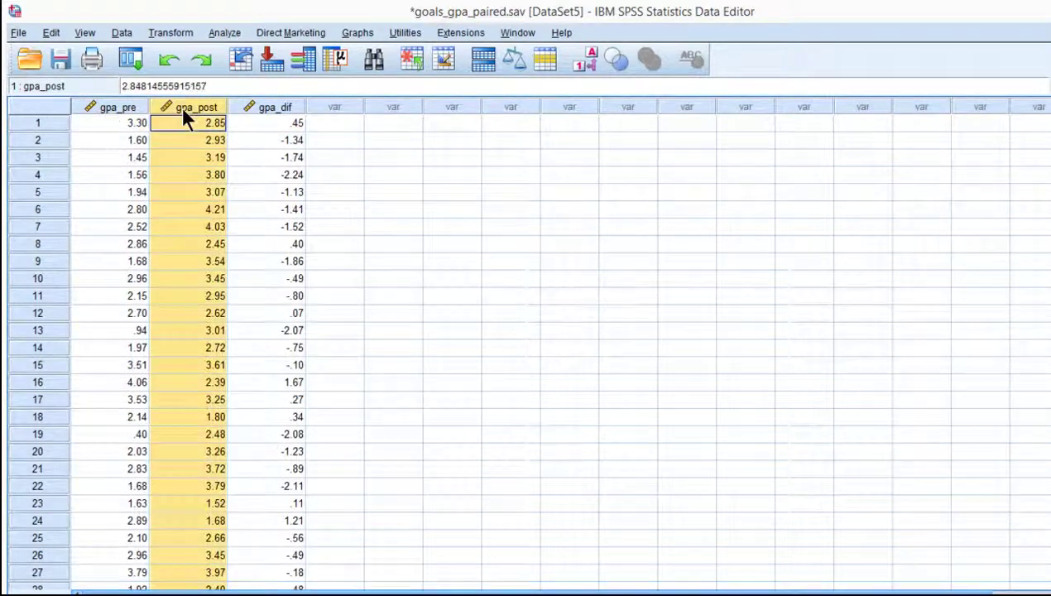
{"action": "left_click", "coordinate": [401, 140]}
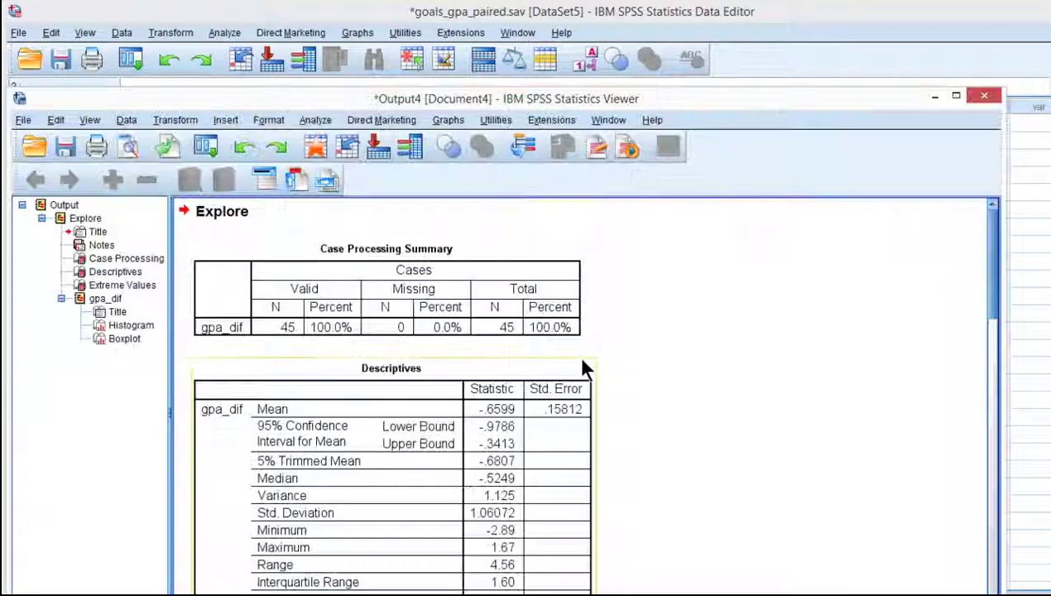
{"action": "scroll", "coordinate": [582, 364], "scroll_direction": "down", "scroll_amount": 3}
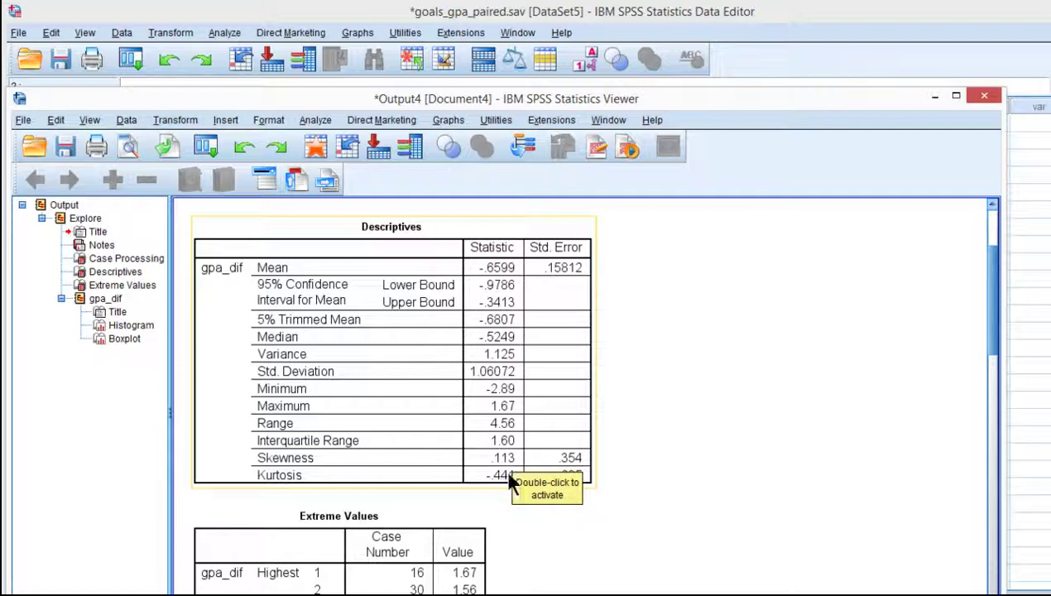
{"action": "left_click", "coordinate": [933, 97]}
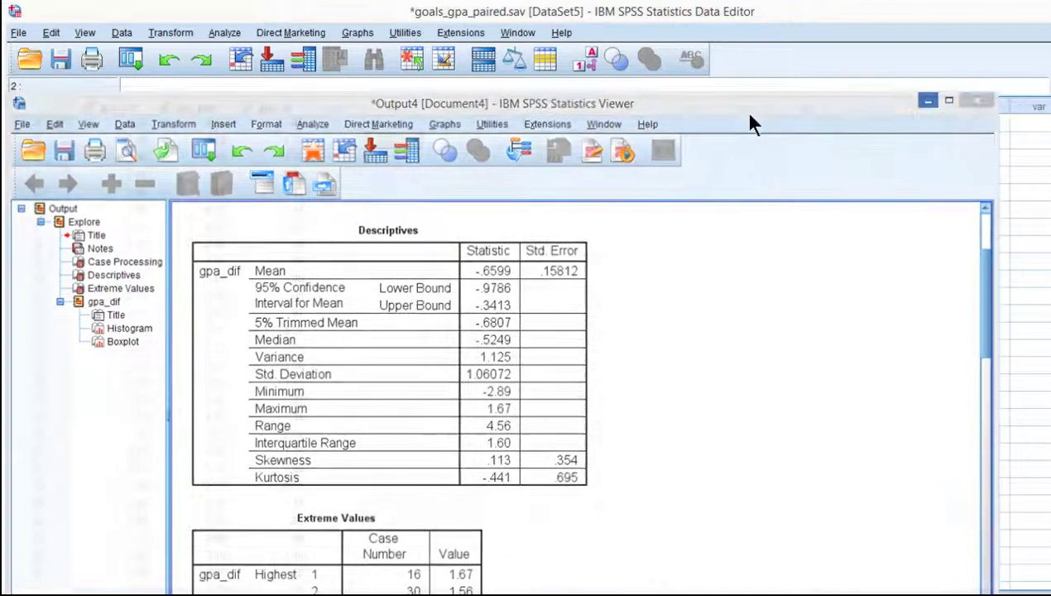
- Open Paired-Samples T Test and pair gpa_pre with gpa_post as Pair 1
{"action": "left_click", "coordinate": [235, 32]}
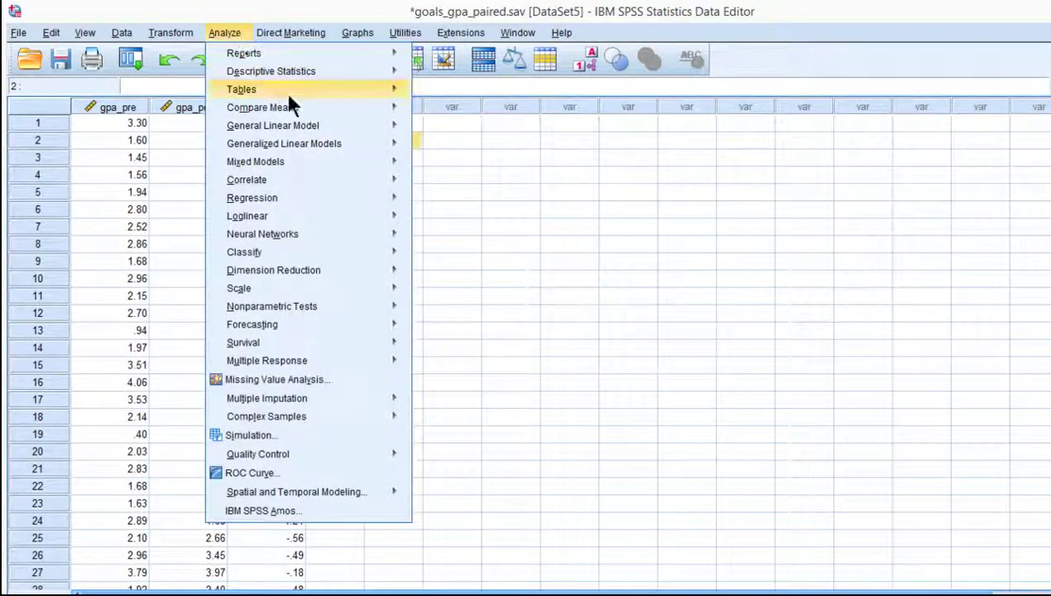
{"action": "mouse_move", "coordinate": [286, 105]}
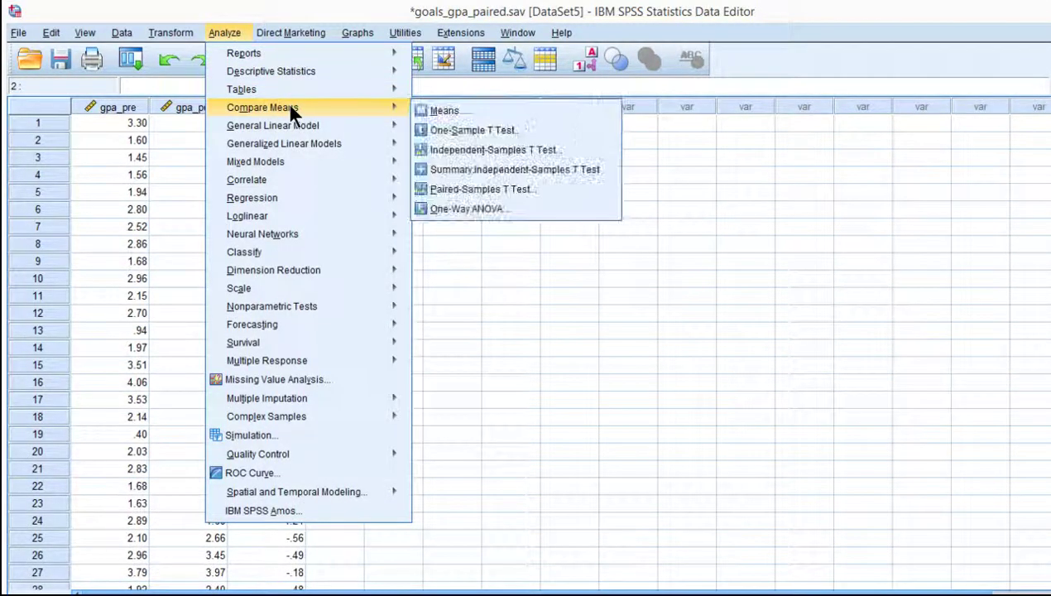
{"action": "left_click", "coordinate": [460, 189]}
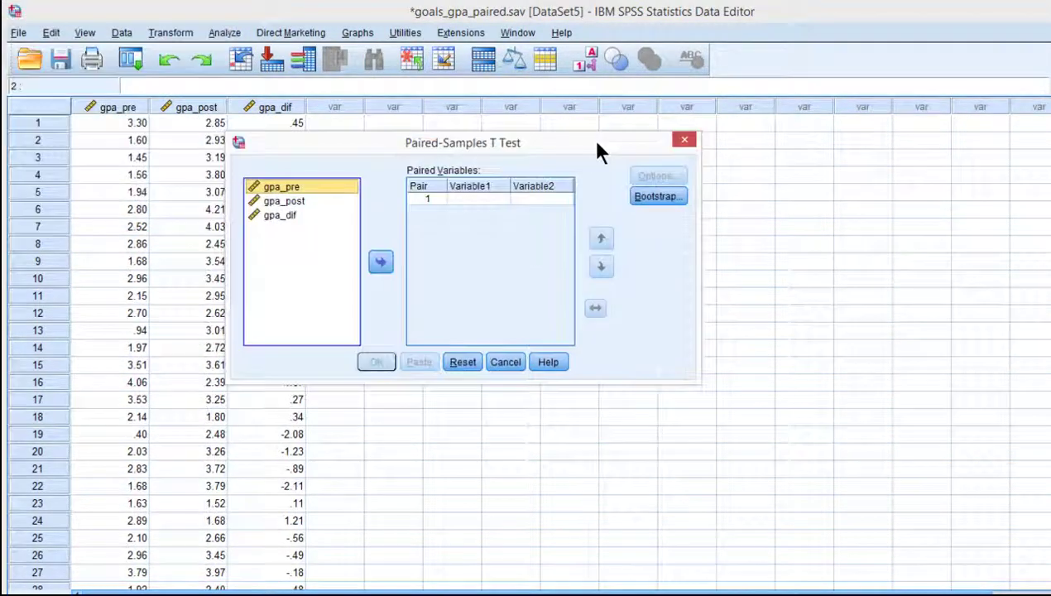
{"action": "left_click", "coordinate": [381, 263]}
{"action": "left_click", "coordinate": [285, 201]}
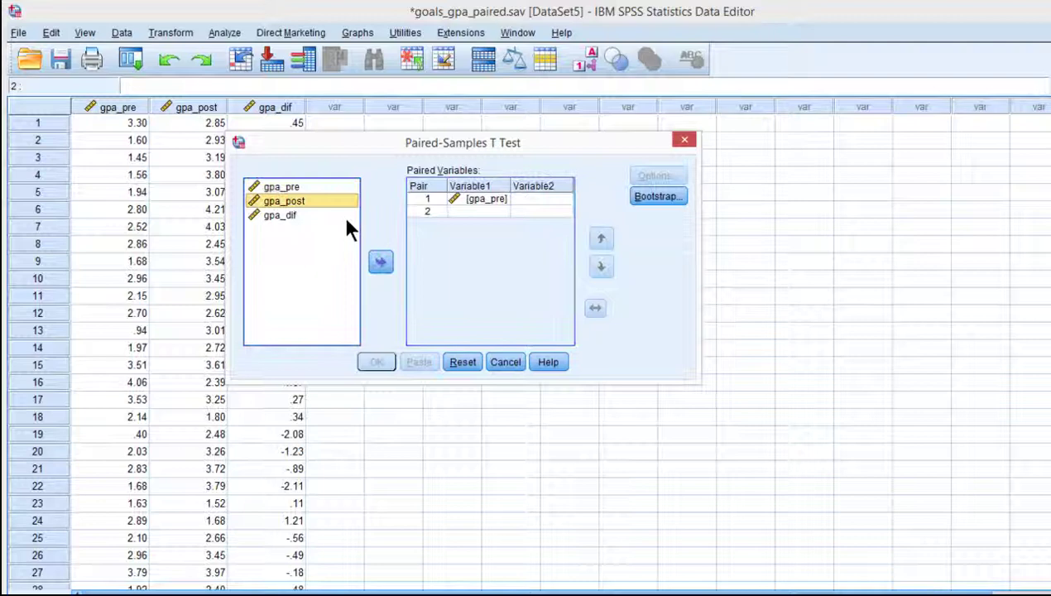
{"action": "left_click", "coordinate": [380, 260]}
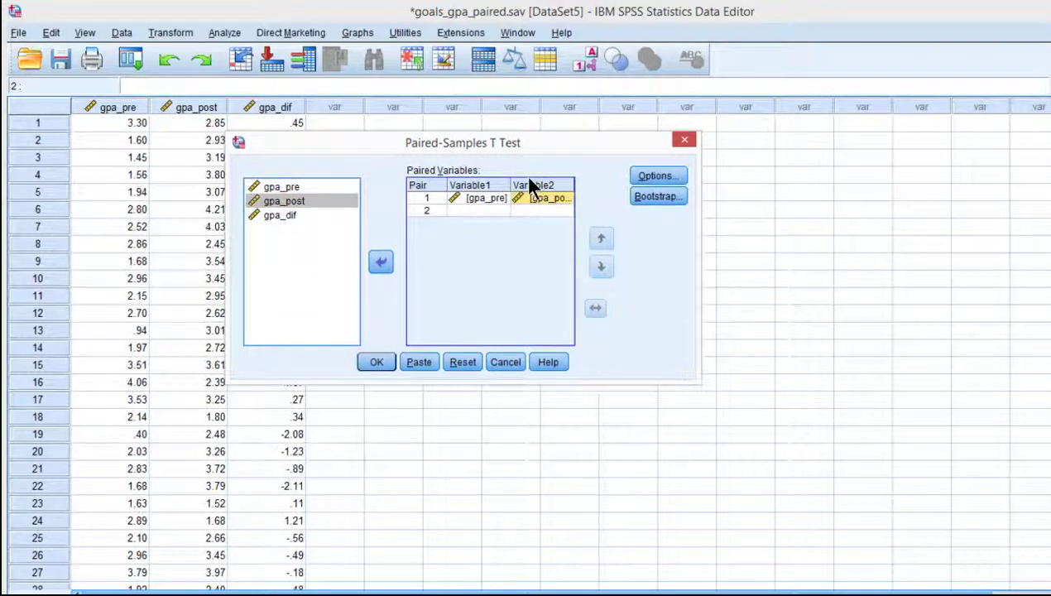
- Enable bootstrapping with 2000 samples and BCa confidence intervals for the paired test
{"action": "left_click", "coordinate": [659, 196]}
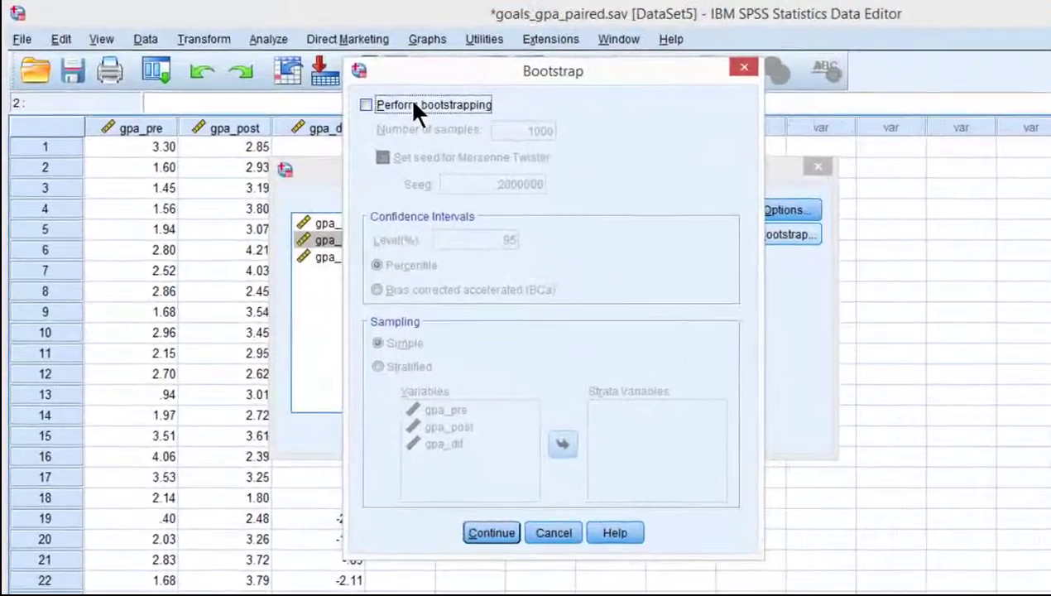
{"action": "left_click", "coordinate": [344, 89]}
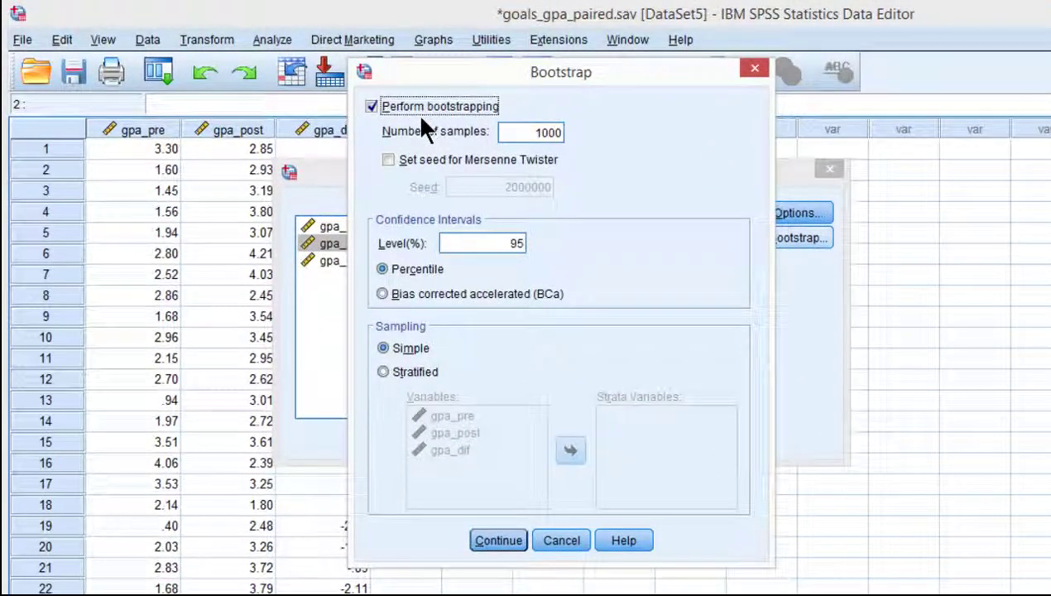
{"action": "left_click", "coordinate": [535, 135]}
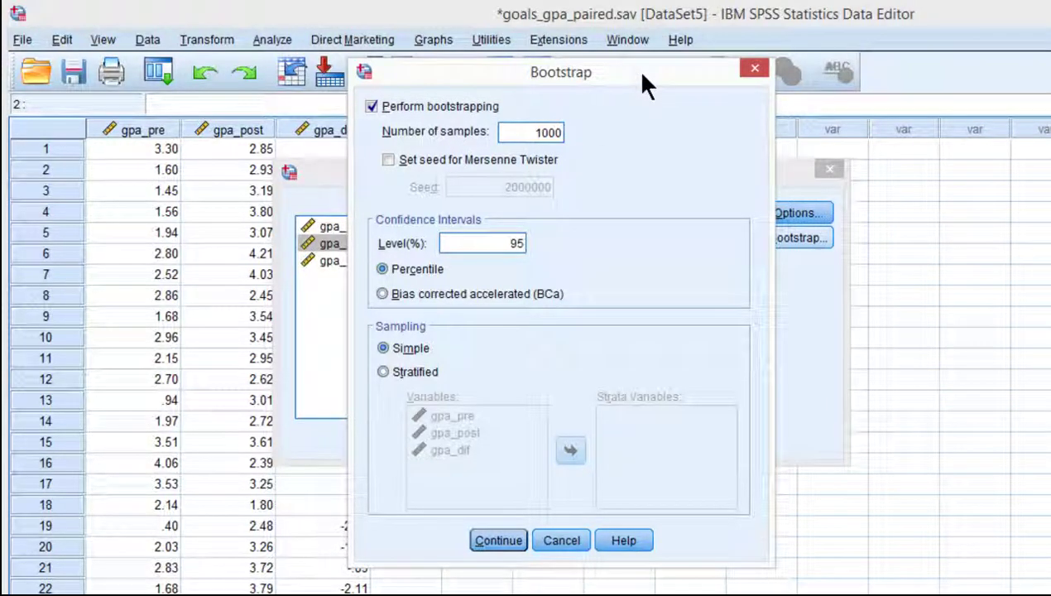
{"action": "key", "text": "shift+Right"}
{"action": "type", "text": "2"}
{"action": "left_click", "coordinate": [447, 294]}
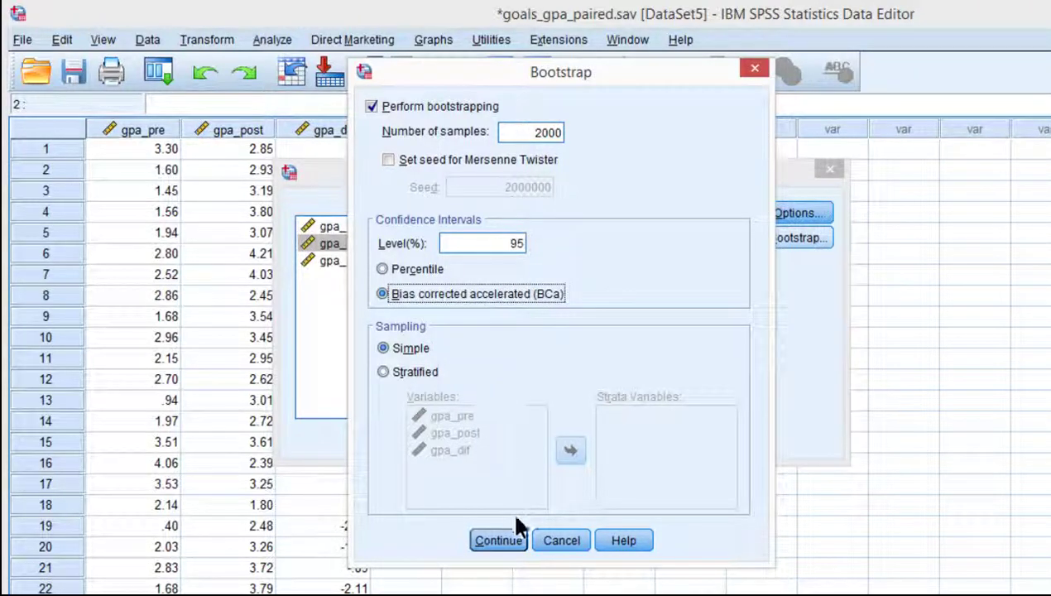
{"action": "left_click", "coordinate": [511, 540]}
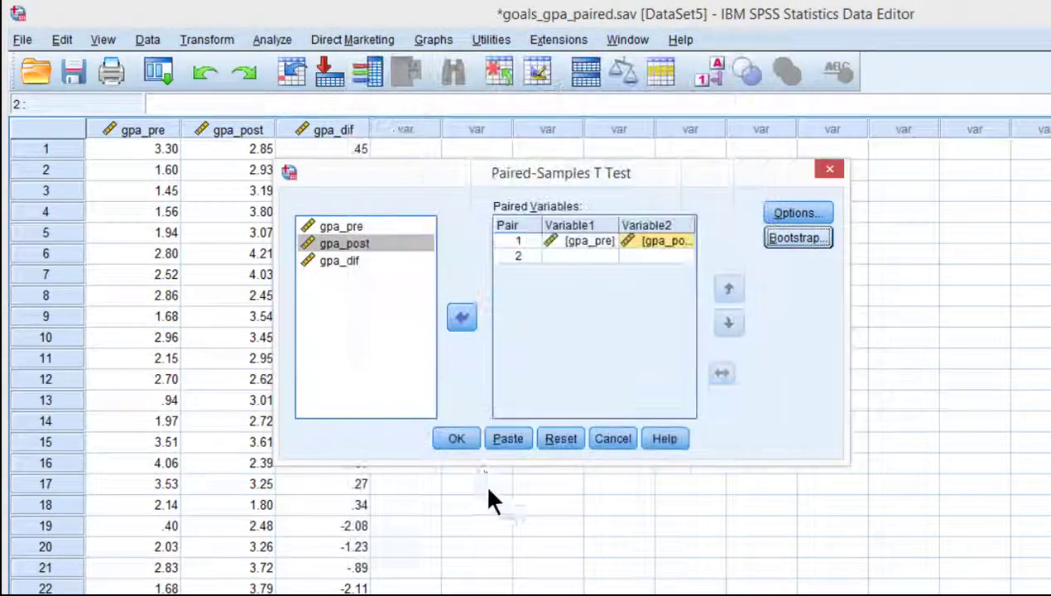
- Run the paired t-test and scroll to the results: t = -4.174, df 44, BCa -.96733 to -.35542
{"action": "left_click", "coordinate": [456, 438]}
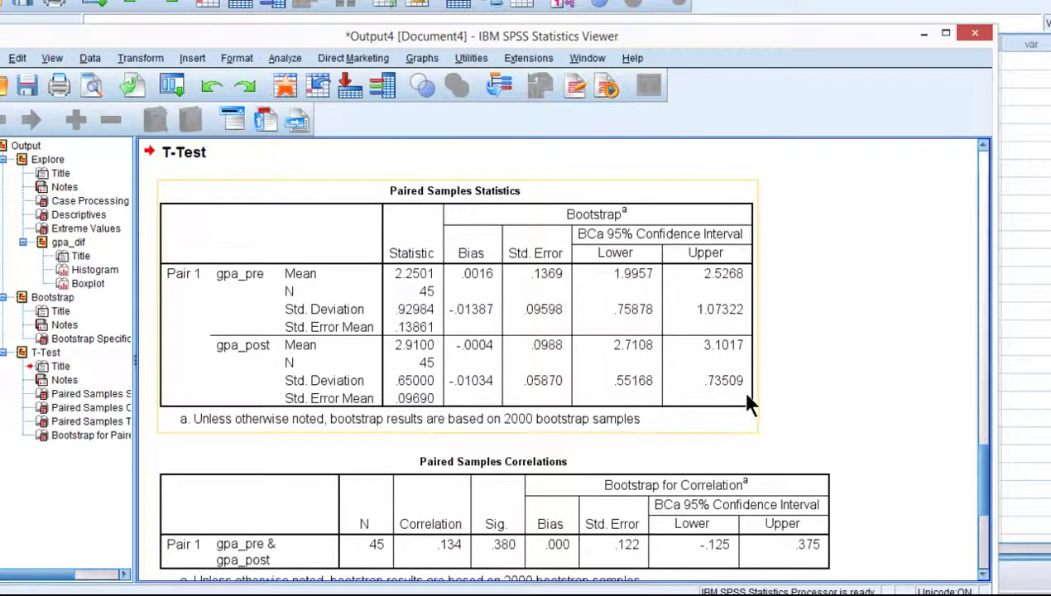
{"action": "scroll", "coordinate": [908, 461], "scroll_direction": "down", "scroll_amount": 2}
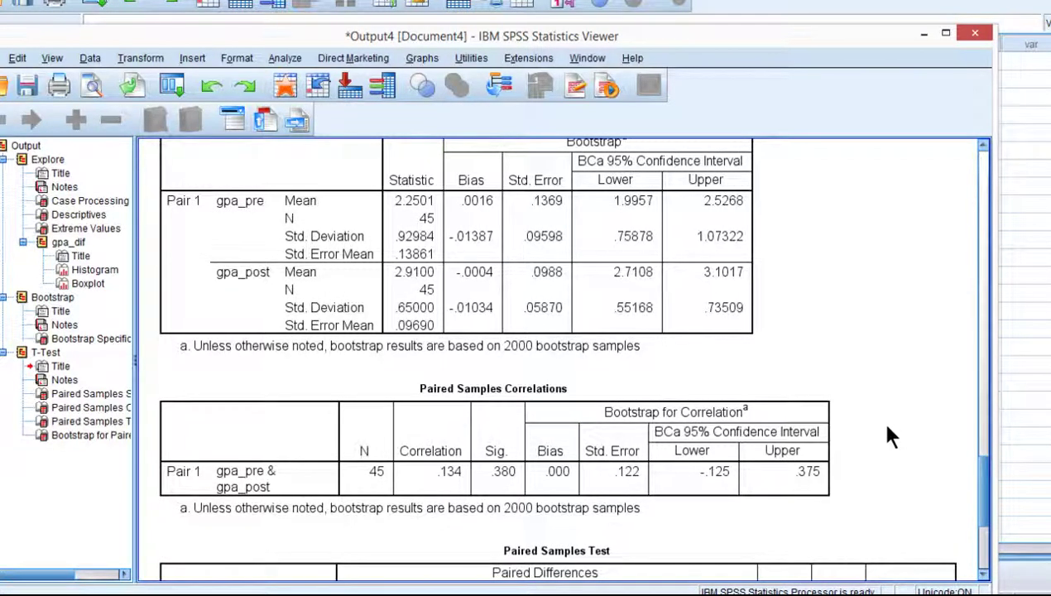
{"action": "left_click_drag", "start_coordinate": [545, 32], "coordinate": [555, 0]}
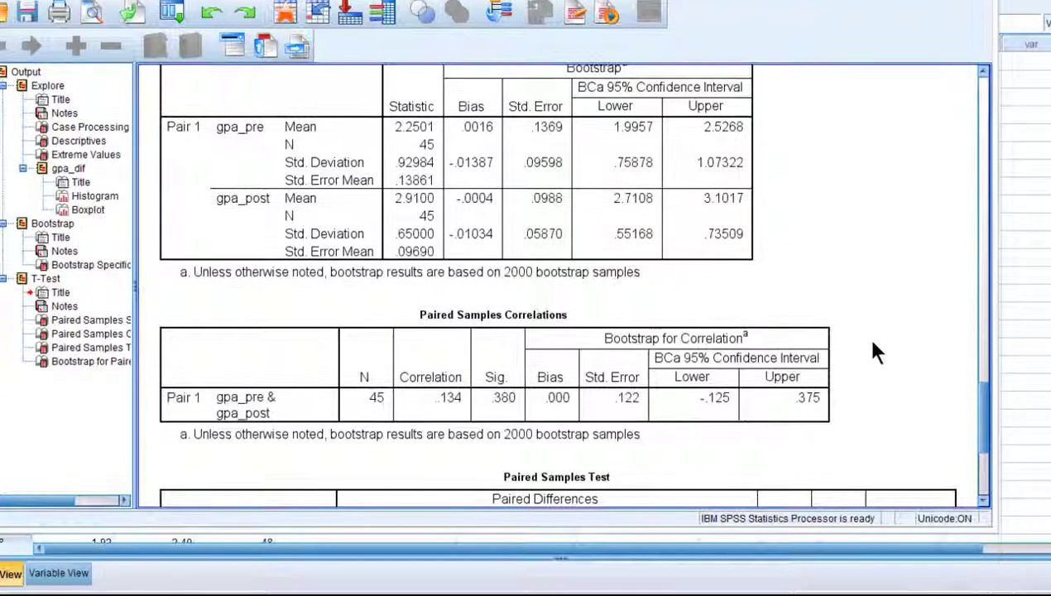
{"action": "scroll", "coordinate": [901, 371], "scroll_direction": "down", "scroll_amount": 7}
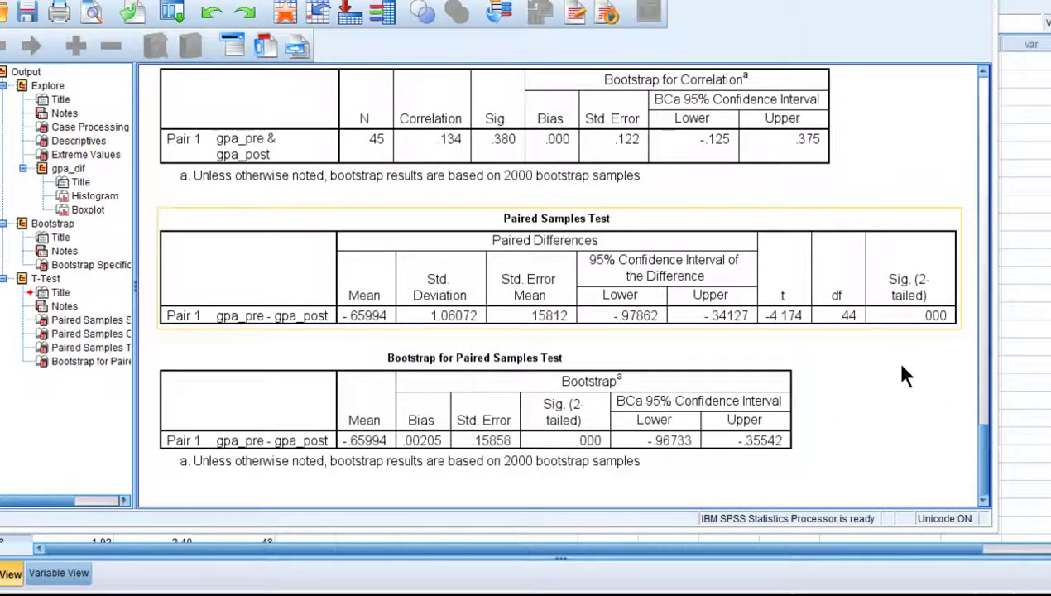
{"action": "left_click", "coordinate": [479, 419]}
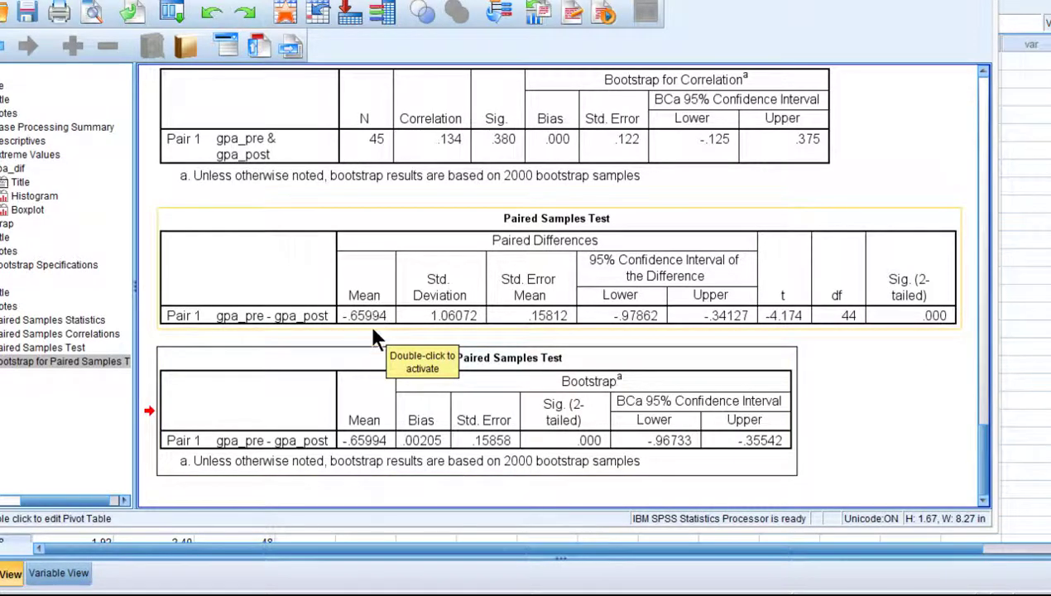
{"action": "left_click", "coordinate": [544, 266]}
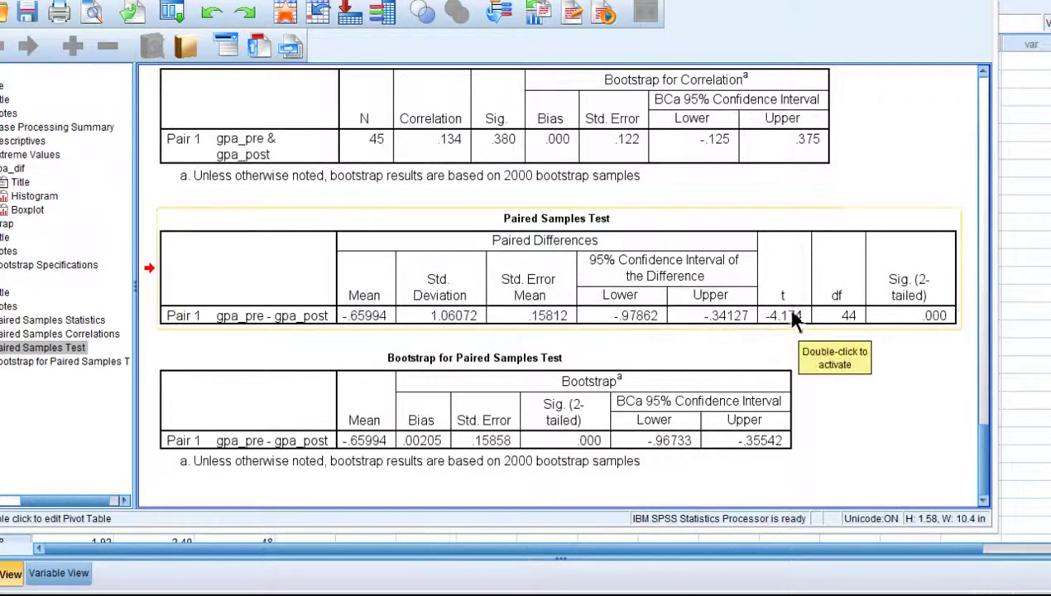
{"action": "left_click", "coordinate": [395, 473]}
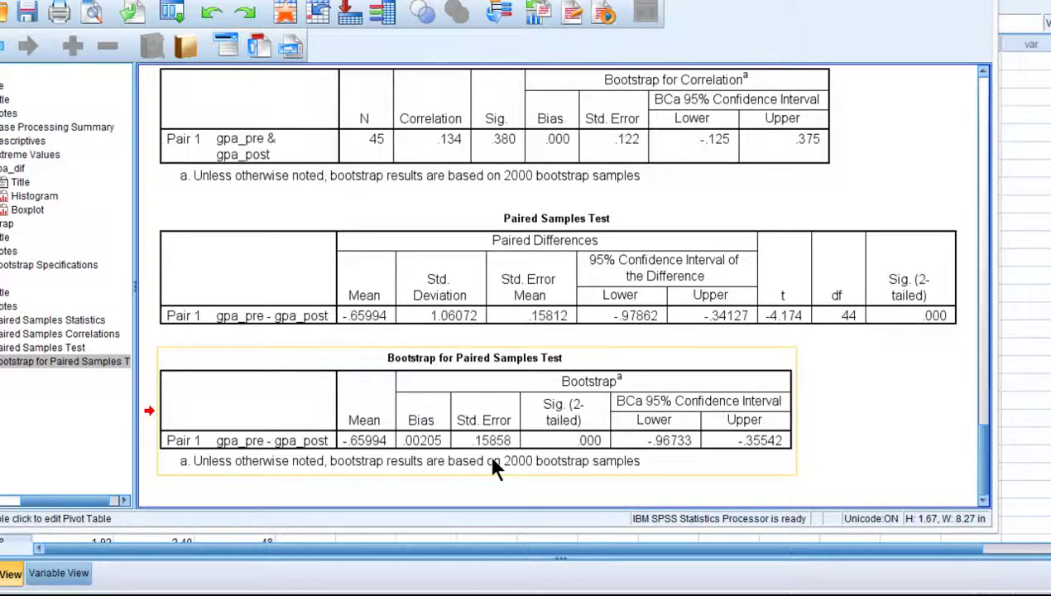
{"action": "left_click", "coordinate": [534, 316]}
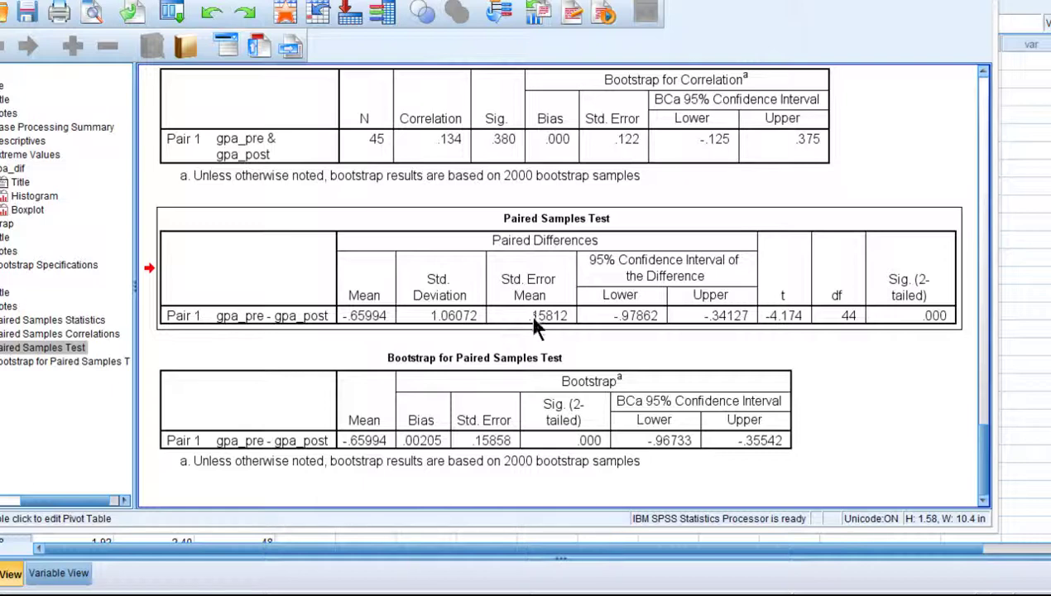
{"action": "left_click", "coordinate": [480, 428]}
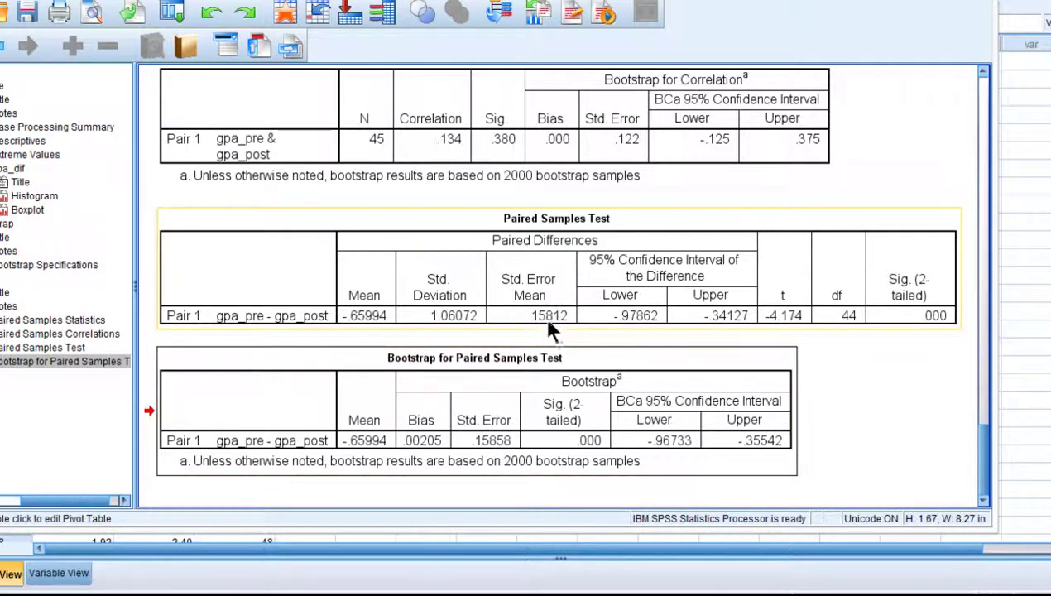
{"action": "left_click", "coordinate": [543, 316]}
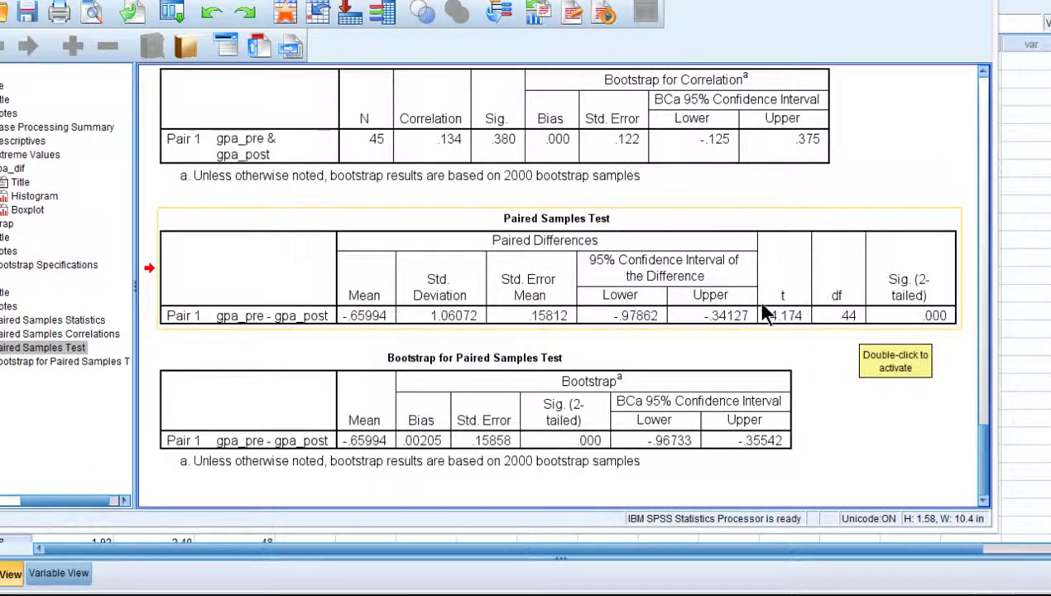
{"action": "left_click", "coordinate": [737, 294]}
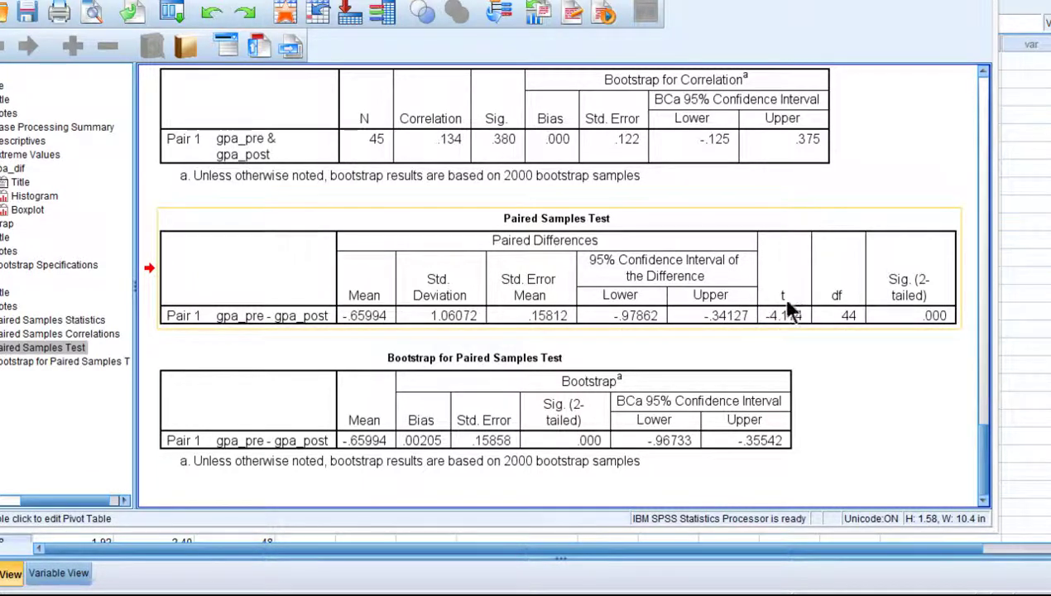
{"action": "left_click", "coordinate": [574, 416]}
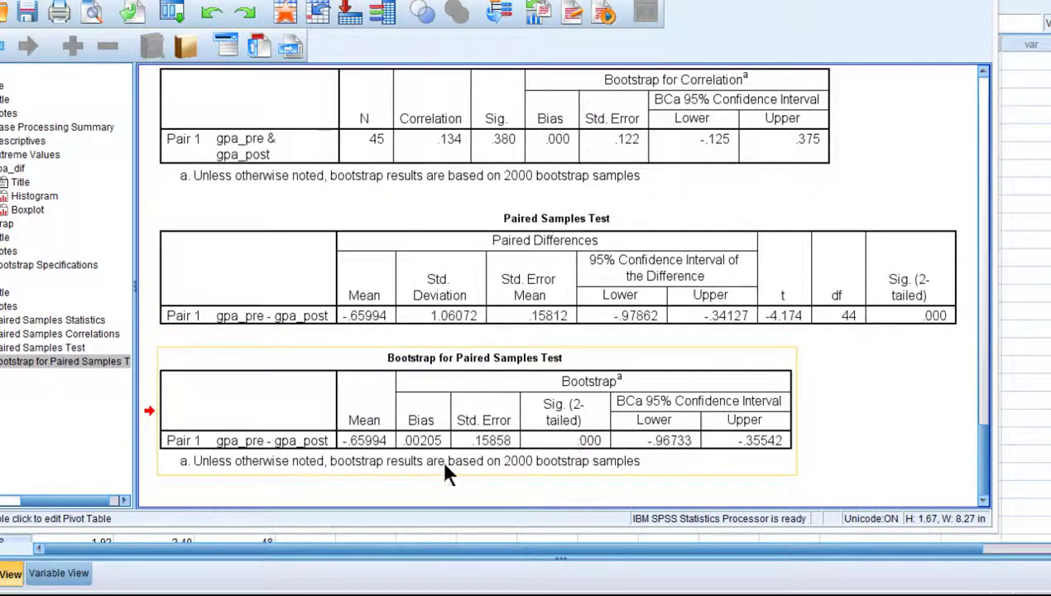
- In Calculator, divide -0.65994 by 0.15858, giving about -4.16156
{"action": "left_click", "coordinate": [445, 467]}
{"action": "key", "text": "XF86Calculator"}
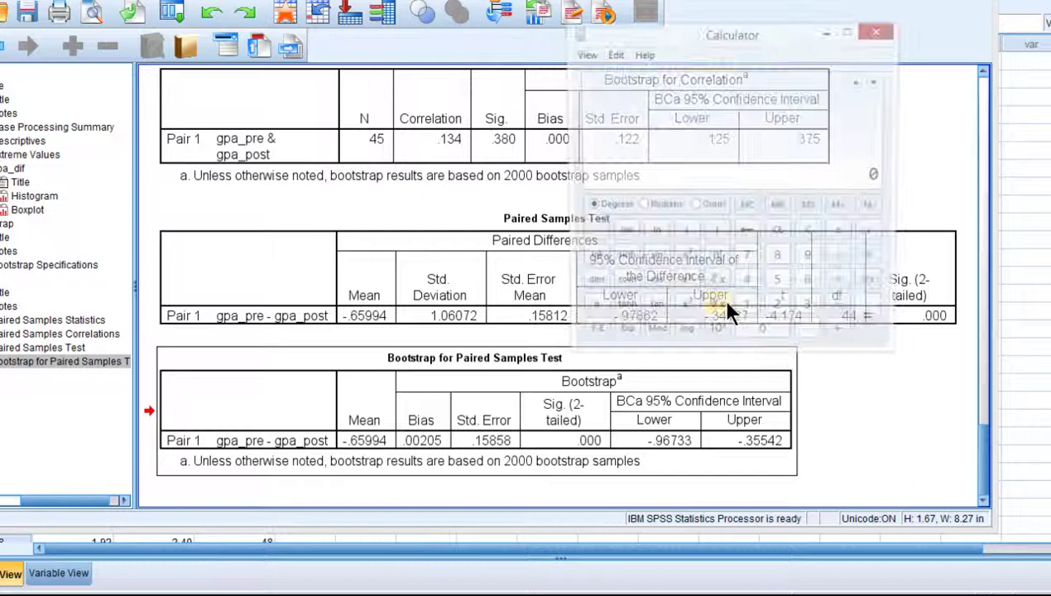
{"action": "left_click_drag", "start_coordinate": [742, 35], "coordinate": [729, 13]}
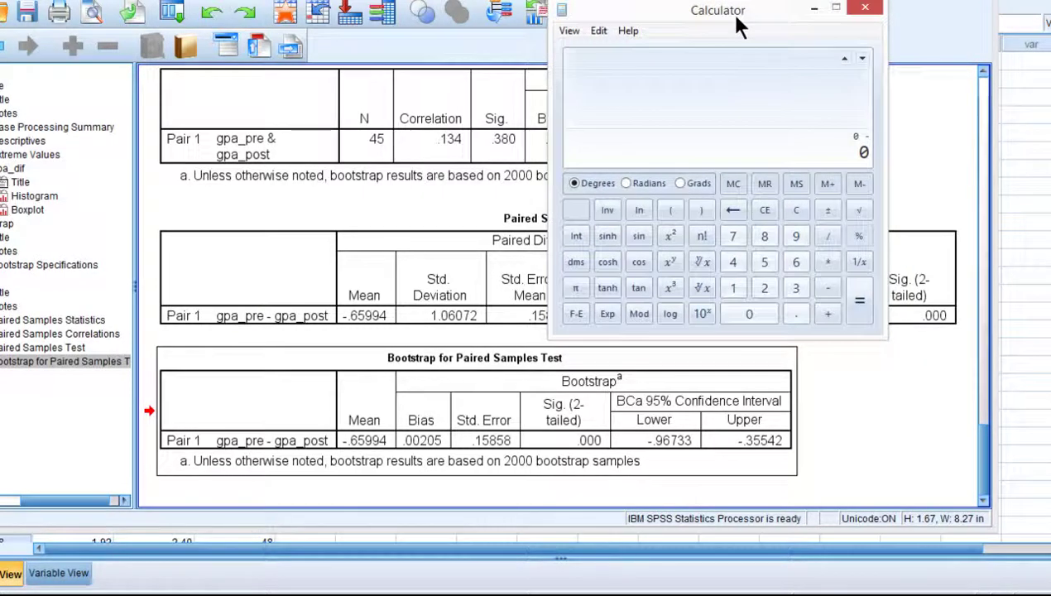
{"action": "type", "text": ".65994"}
{"action": "key", "text": "Return"}
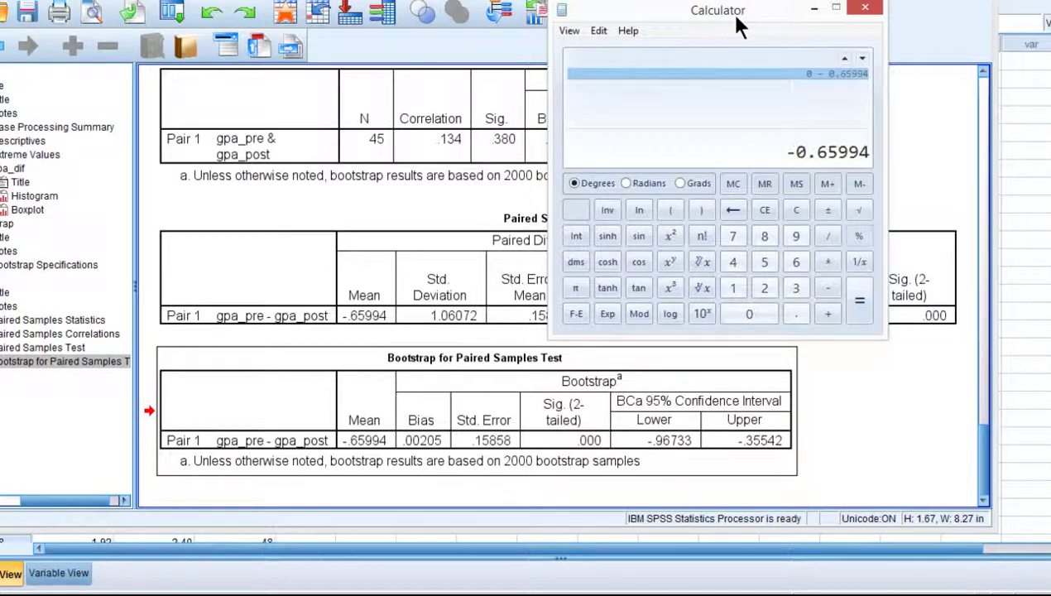
{"action": "key", "text": "slash"}
{"action": "type", "text": "0.158"}
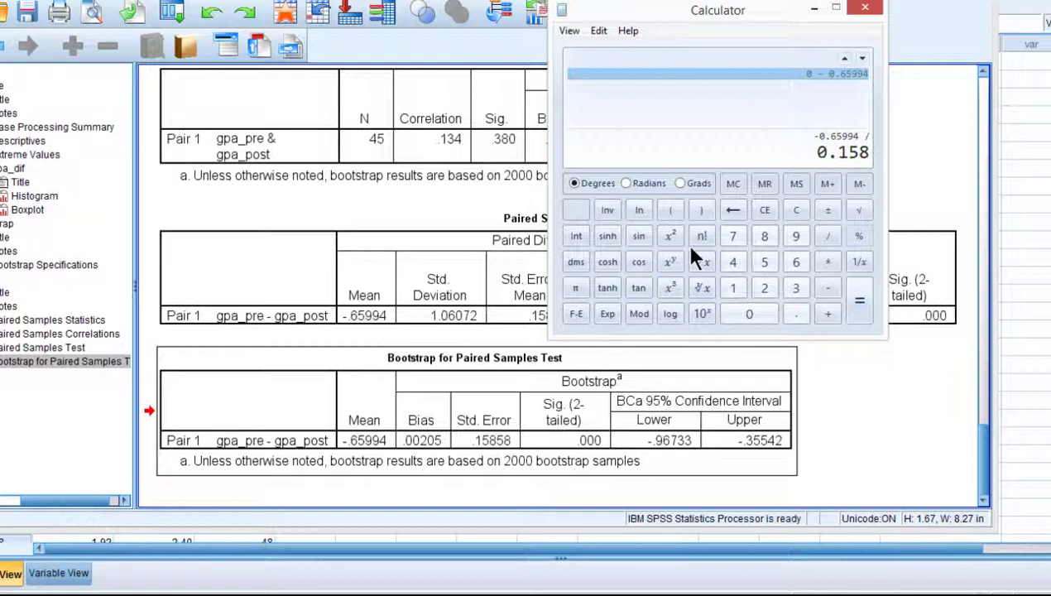
{"action": "type", "text": "58"}
{"action": "key", "text": "Return"}
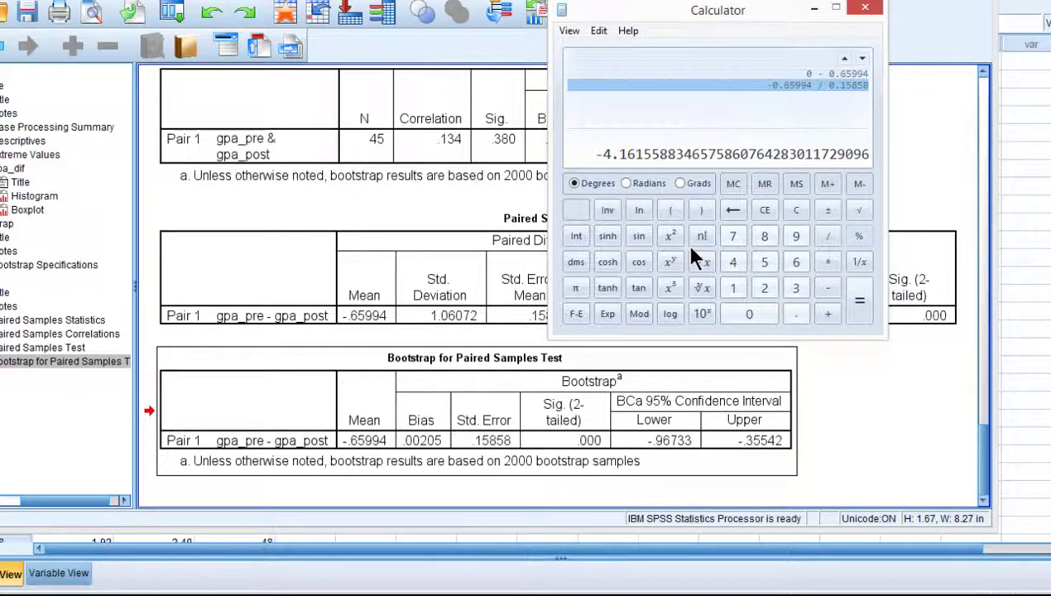
{"action": "left_click_drag", "start_coordinate": [760, 23], "coordinate": [566, 0]}
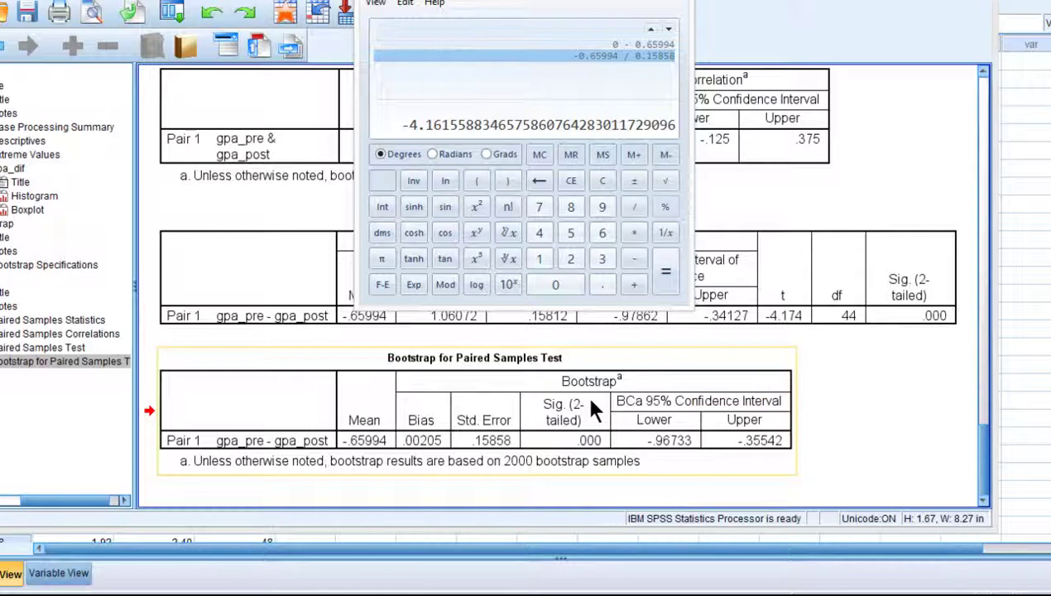
- Return to the SPSS Viewer and review the paired test and BCa interval -.96733 to -.35542
{"action": "left_click", "coordinate": [663, 459]}
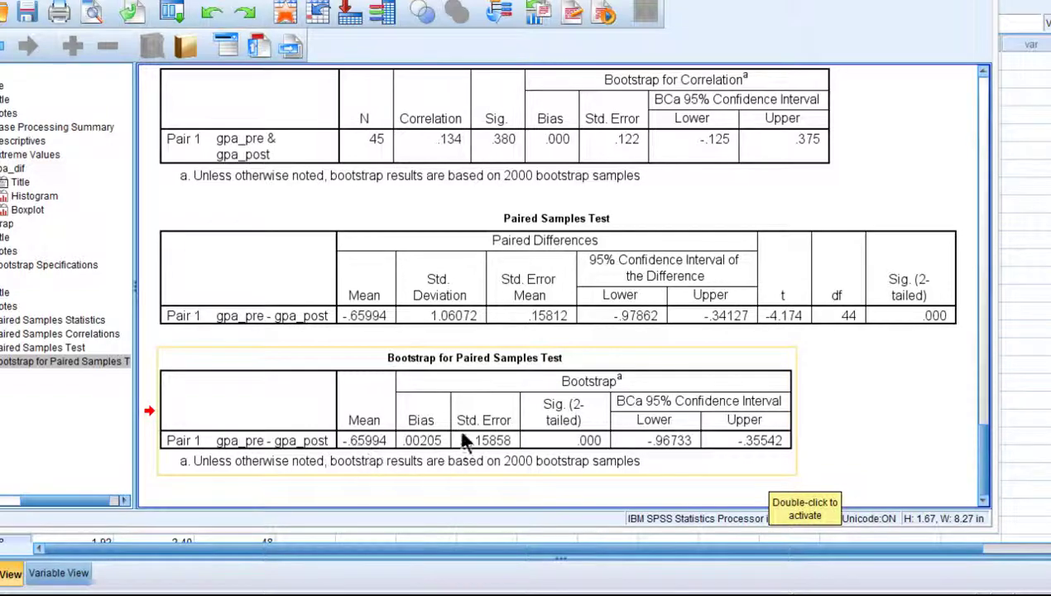
{"action": "scroll", "coordinate": [390, 288], "scroll_direction": "up", "scroll_amount": 6}
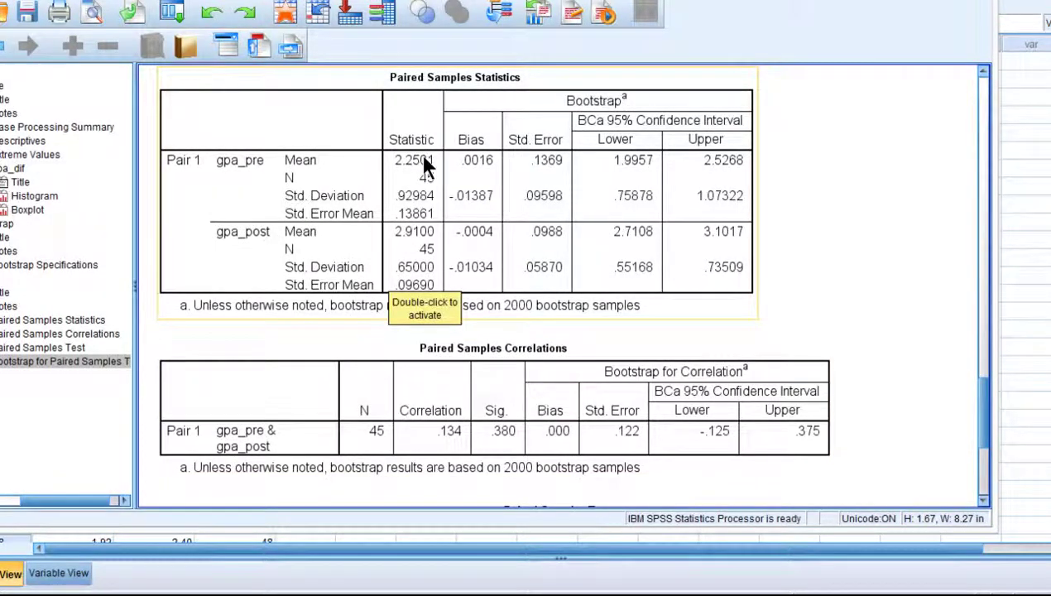
{"action": "scroll", "coordinate": [430, 240], "scroll_direction": "down", "scroll_amount": 6}
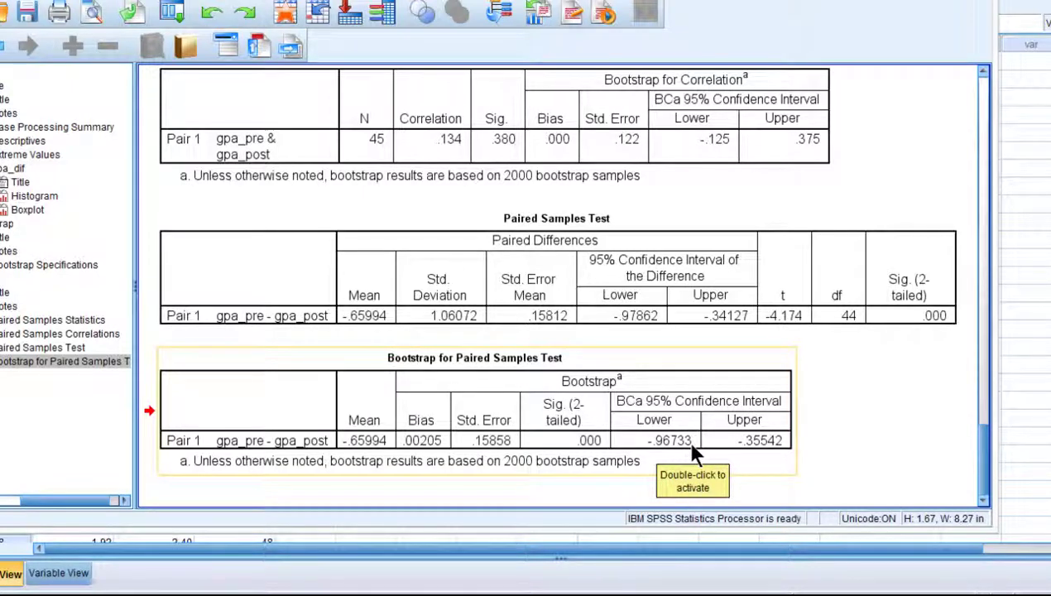
{"action": "scroll", "coordinate": [685, 439], "scroll_direction": "up", "scroll_amount": 3}
{"action": "scroll", "coordinate": [684, 439], "scroll_direction": "down", "scroll_amount": 3}
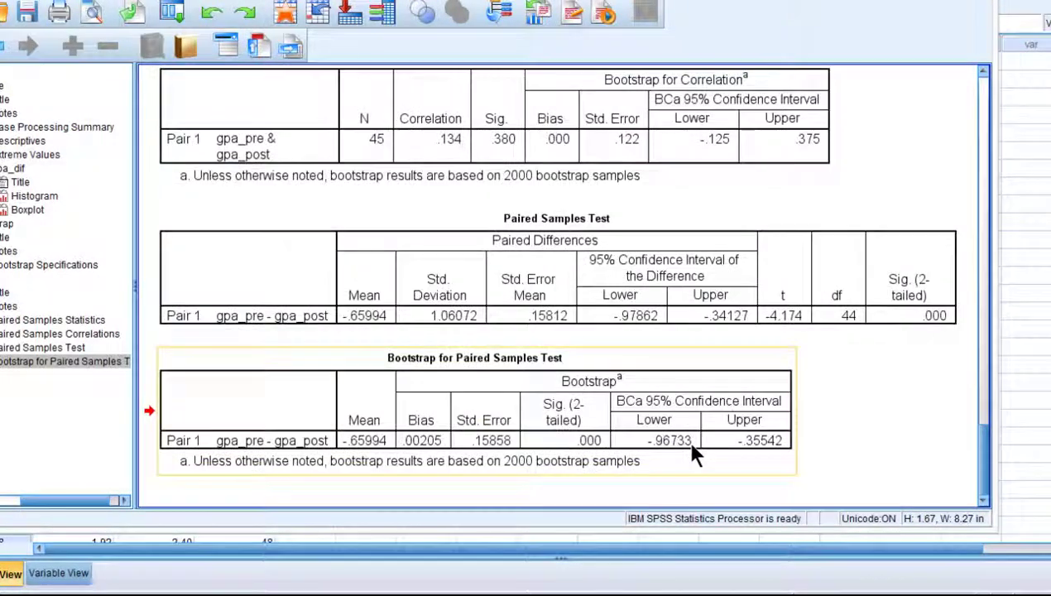